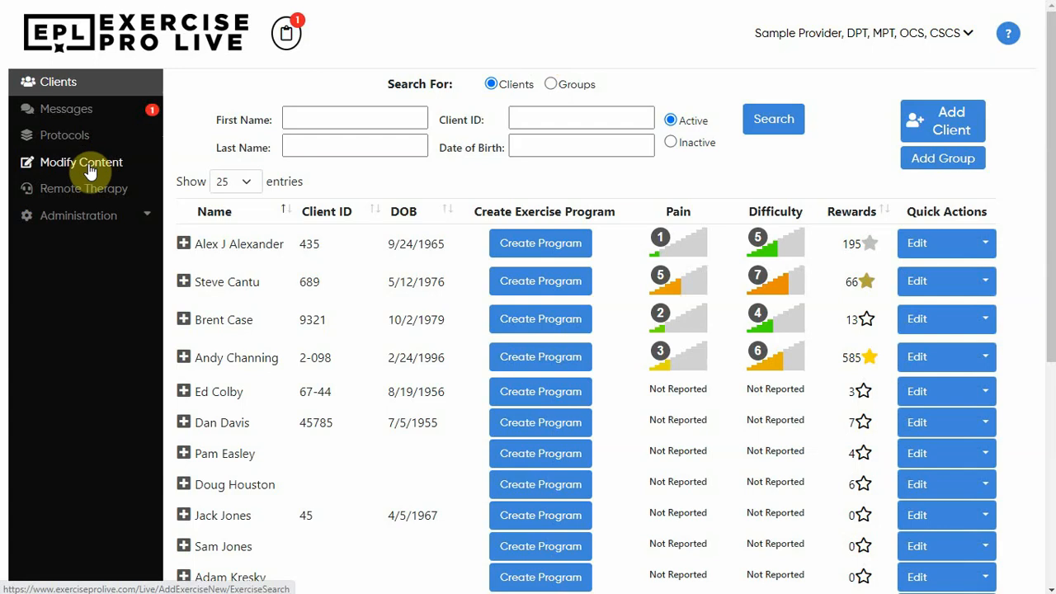
Search the General exercise library by body area for Knee stretch exercises.
left_click(90, 171)
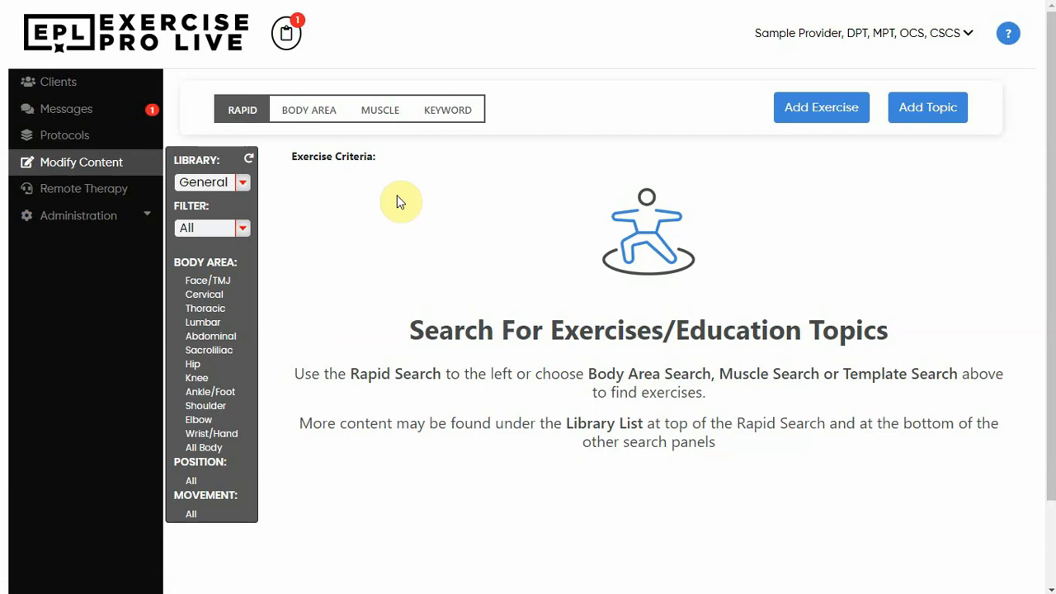
left_click(308, 114)
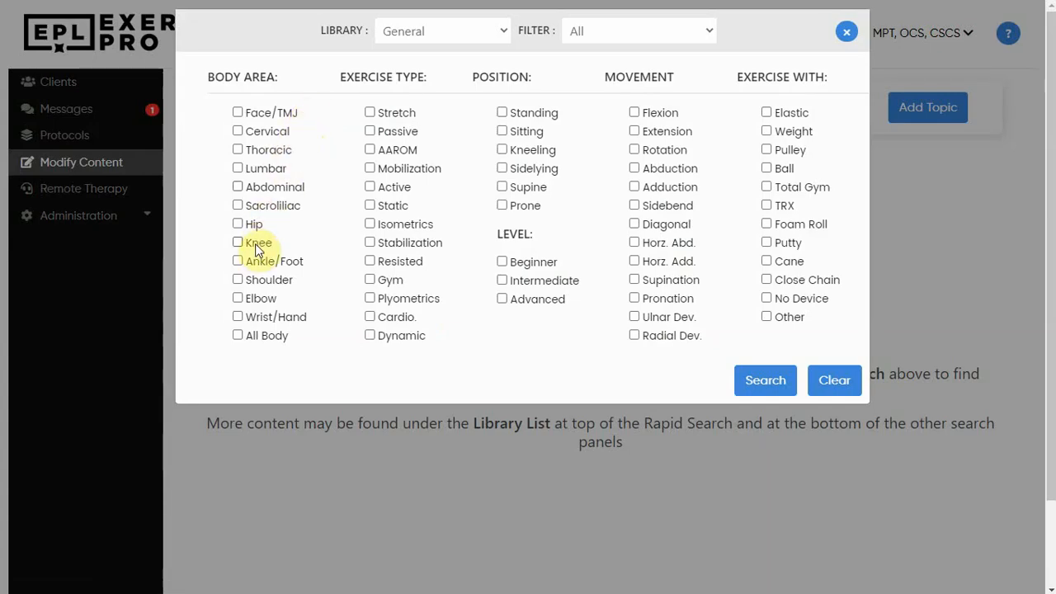
left_click(400, 113)
left_click(765, 385)
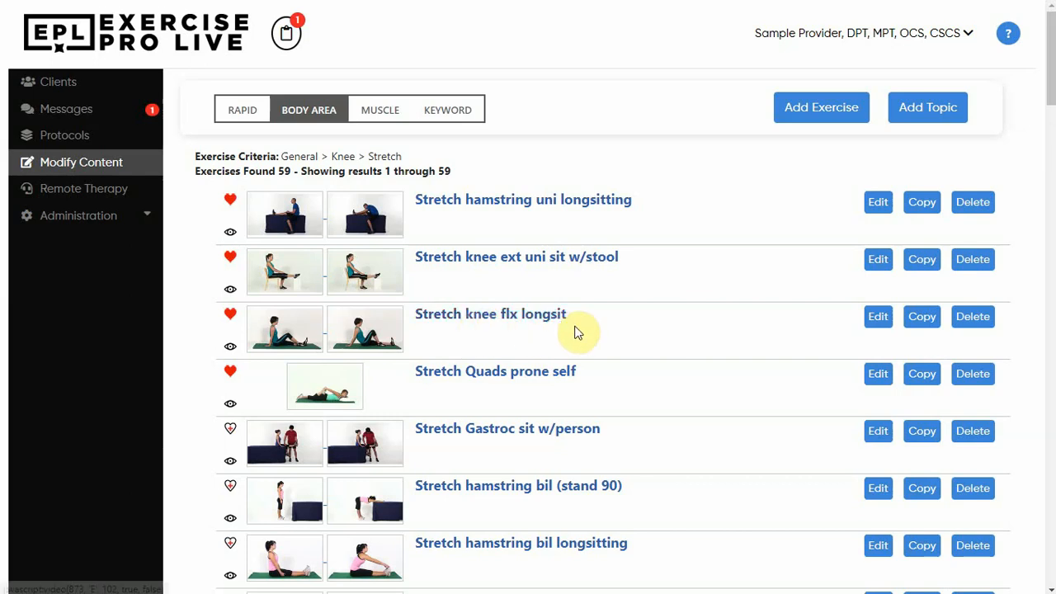
Copy the 'Stretch knee flx longsit' exercise and append 'Variation 2' to its exercise name and common name.
left_click(925, 320)
left_click(450, 130)
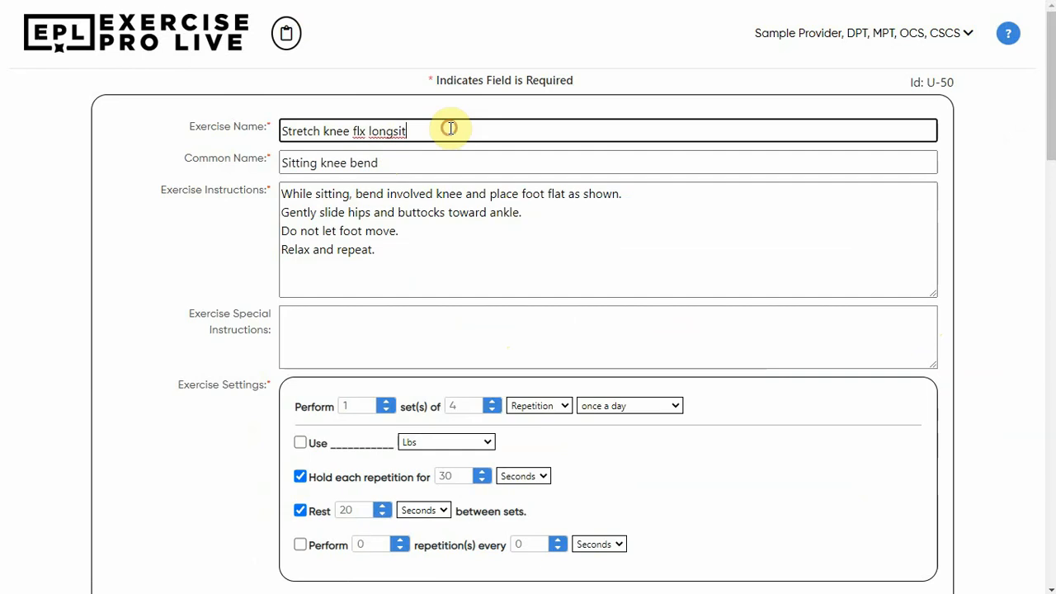
type("Variation 2")
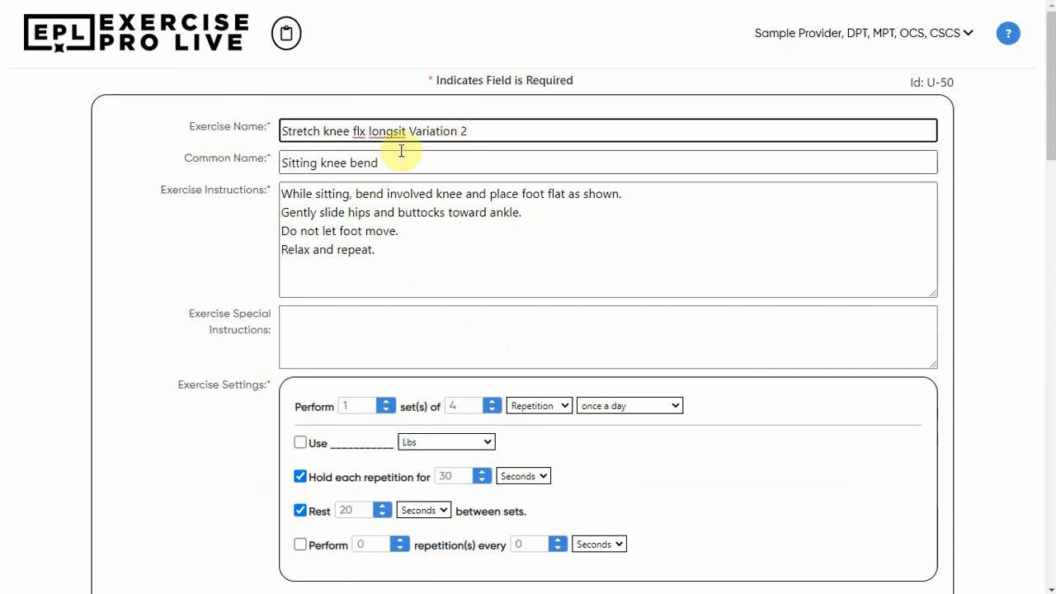
left_click(394, 161)
type("variation 2")
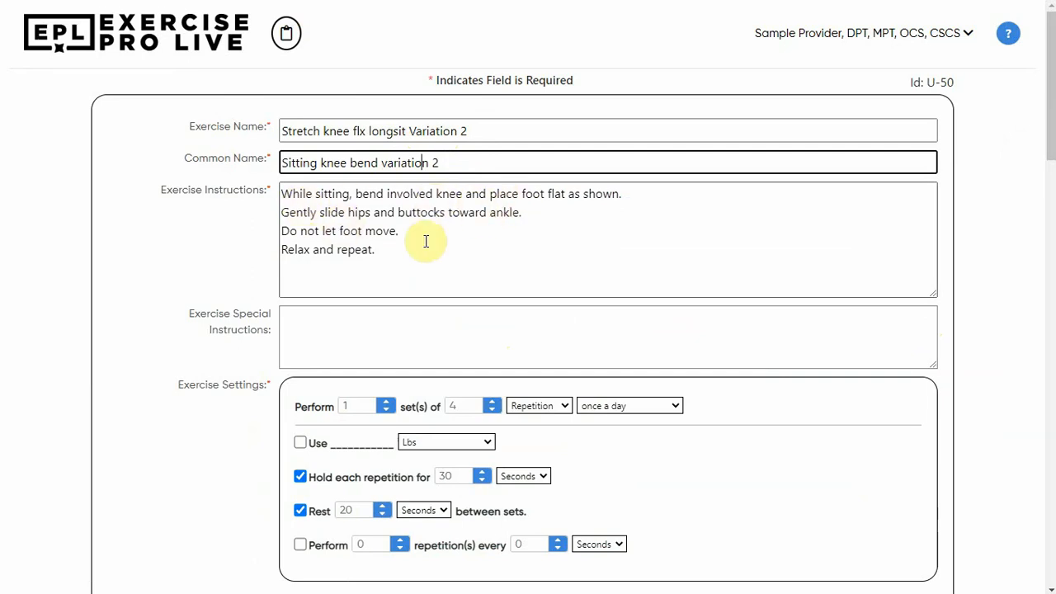
Review the copied exercise's settings, images, video, keywords and criteria, then cancel it without saving.
scroll(390, 281, "down", 2)
scroll(396, 283, "down", 2)
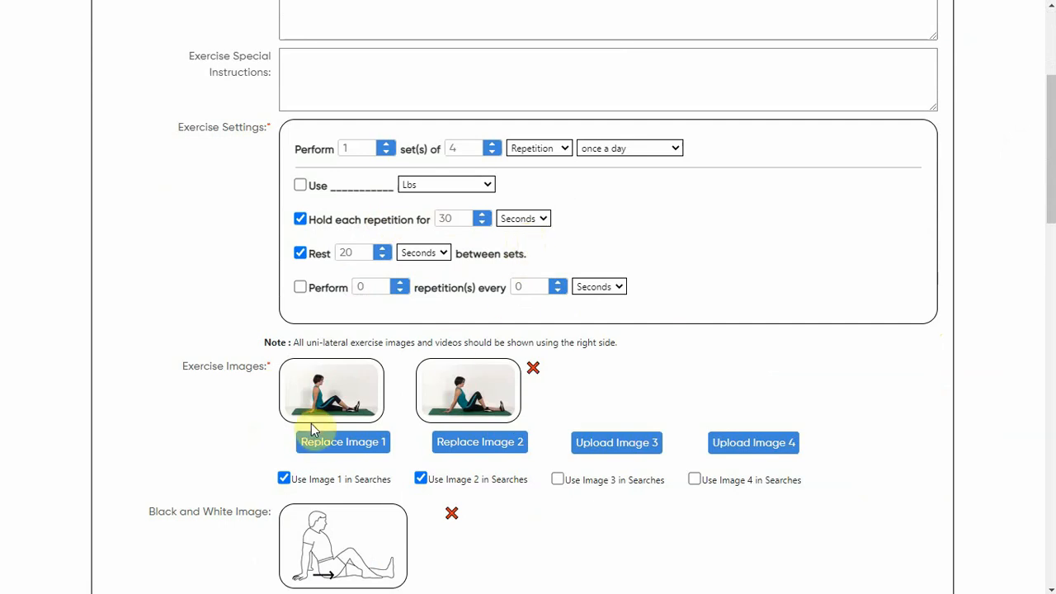
scroll(453, 436, "down", 2)
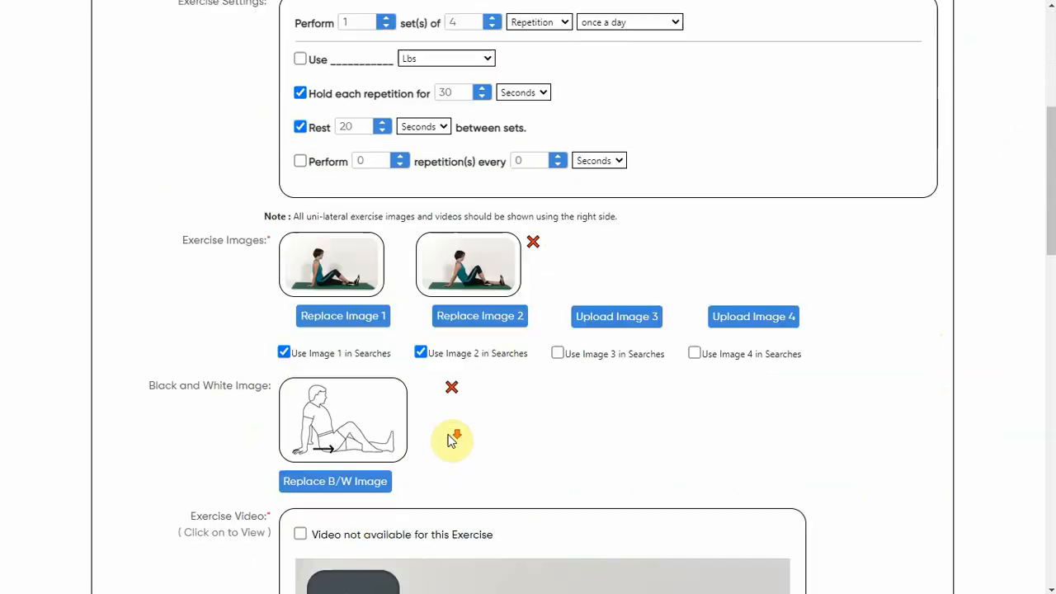
scroll(333, 434, "down", 4)
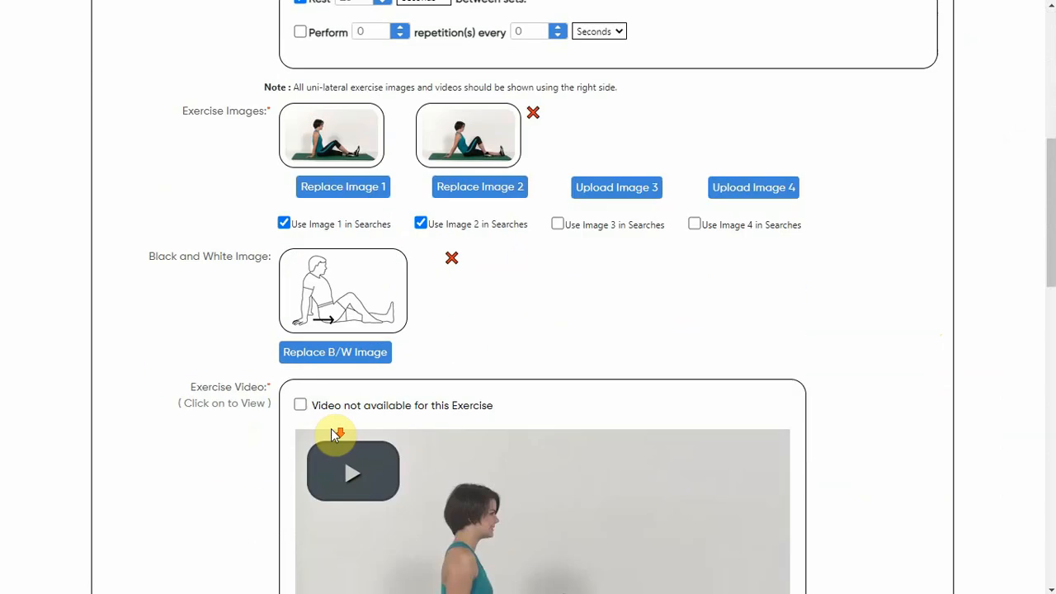
scroll(501, 440, "down", 6)
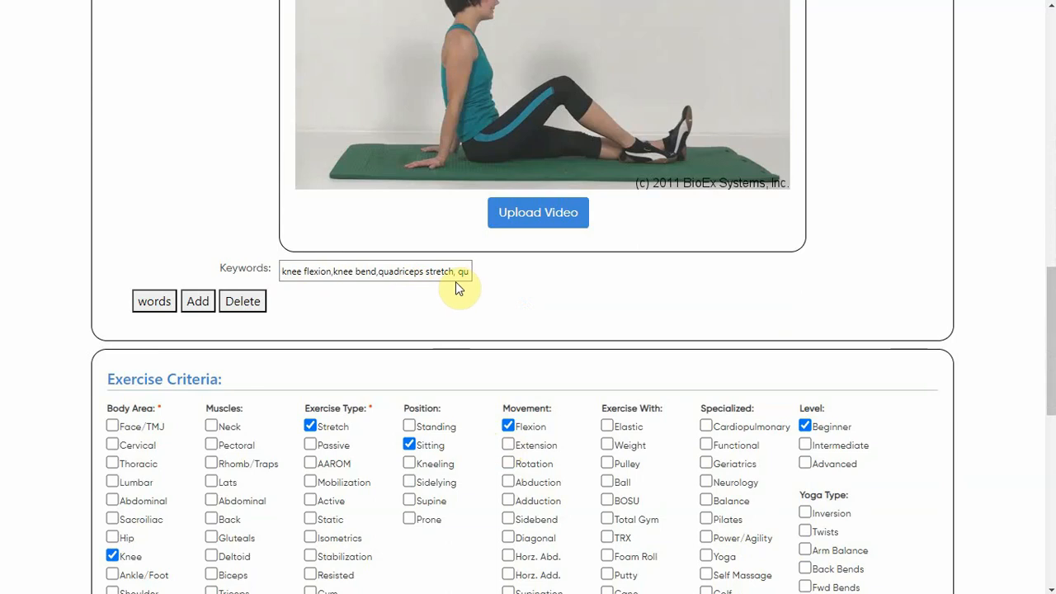
scroll(462, 287, "down", 4)
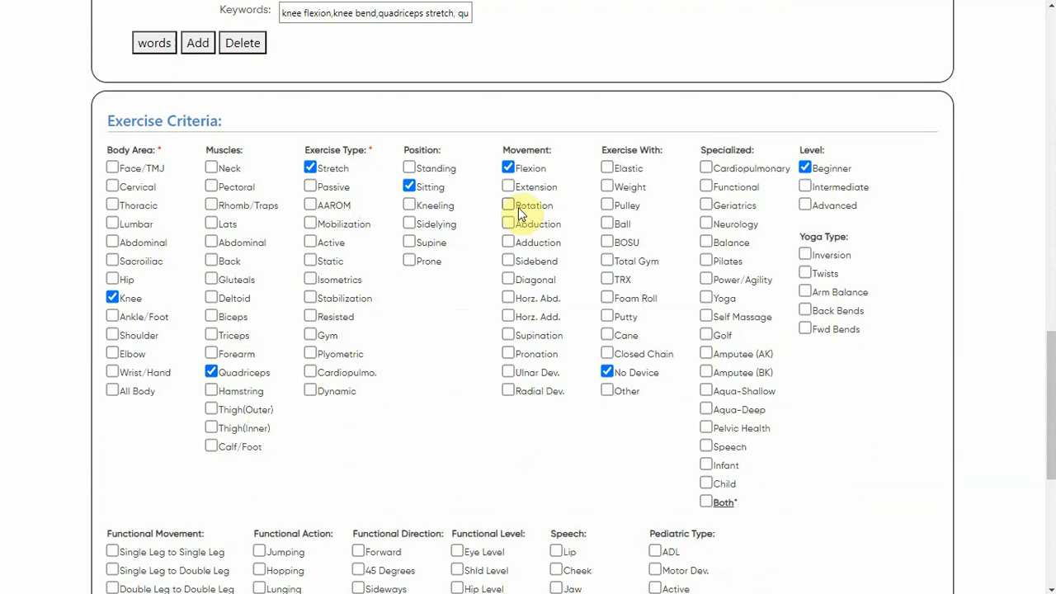
scroll(559, 261, "down", 5)
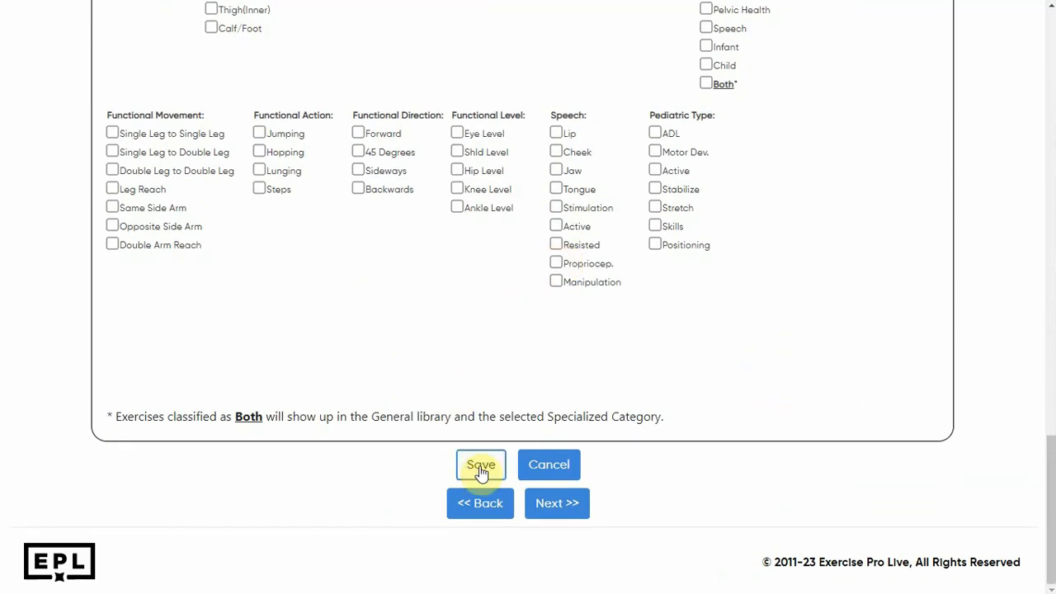
left_click(548, 466)
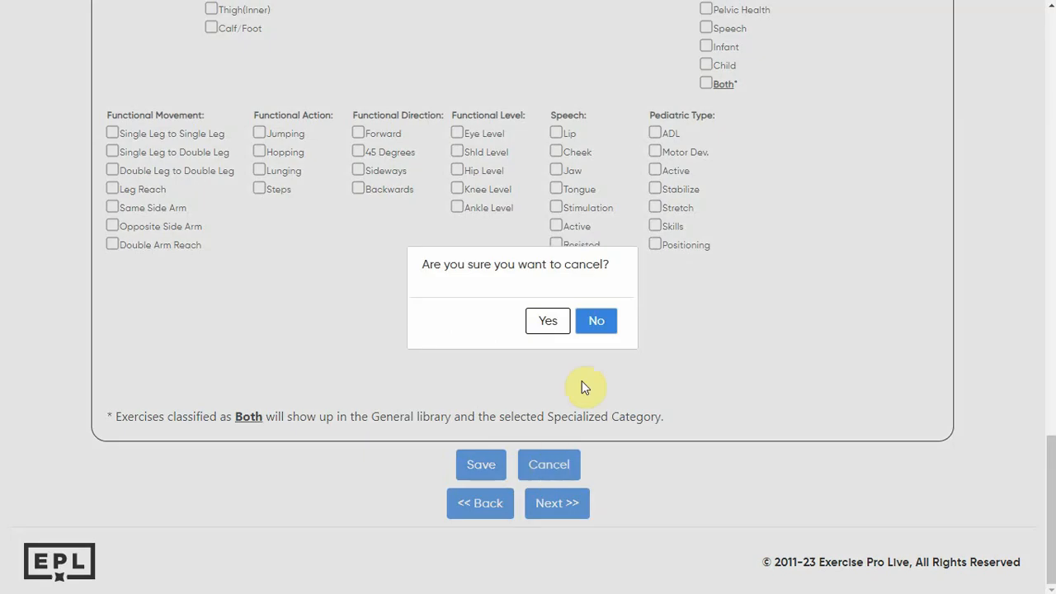
left_click(538, 320)
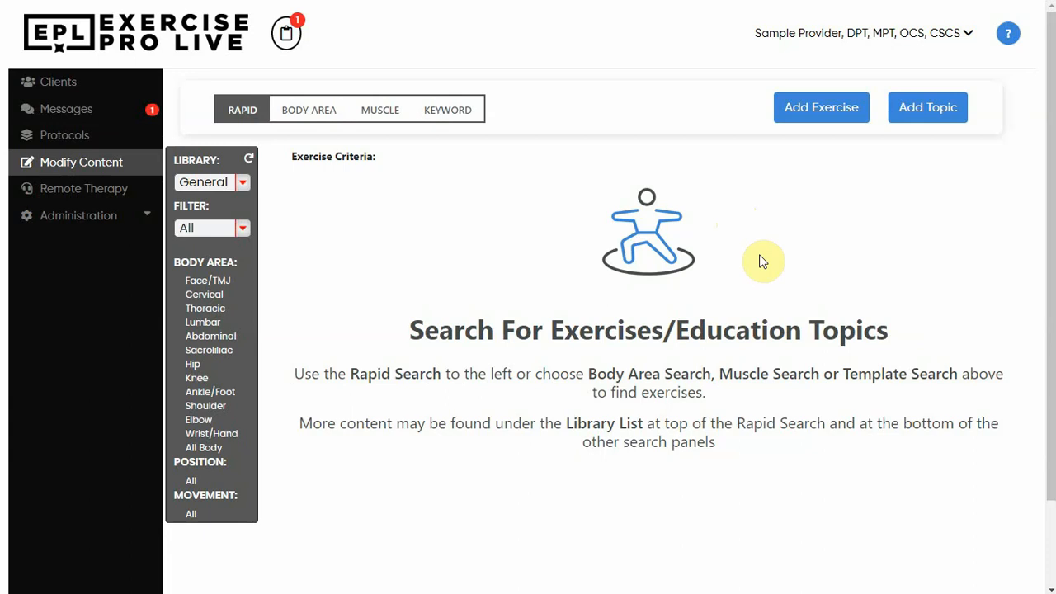
Start adding a new exercise named 'Resisted Shld flx bil w/wt/ w/ball'.
left_click(821, 119)
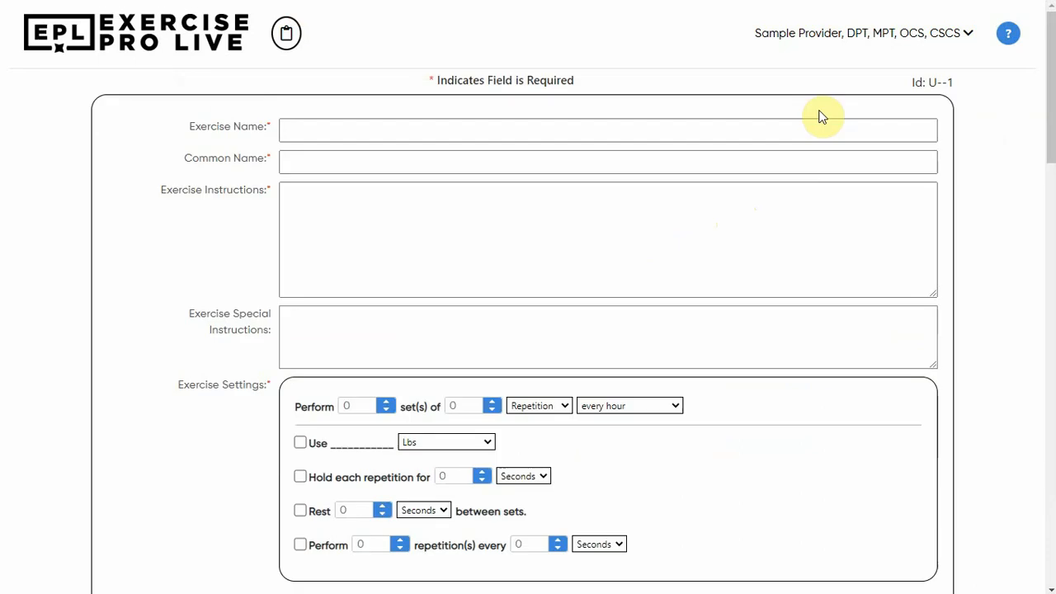
left_click(341, 130)
type("Resisted Shld flx bil w/wt/ w/ball")
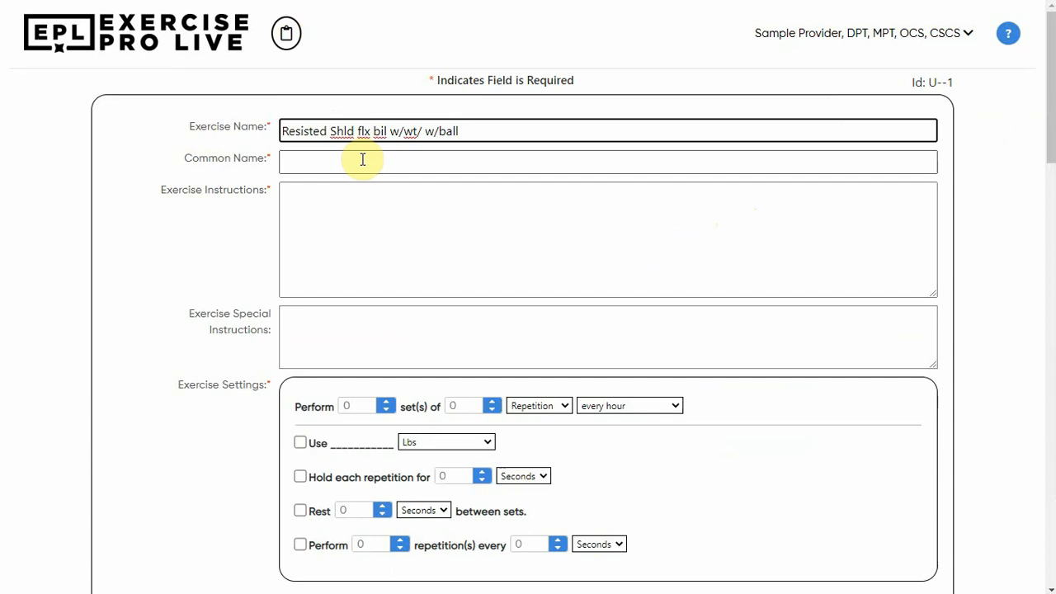
Paste the common name 'Shoulder scissors with weights on a ball' and the exercise instructions into the new exercise.
left_click(362, 159)
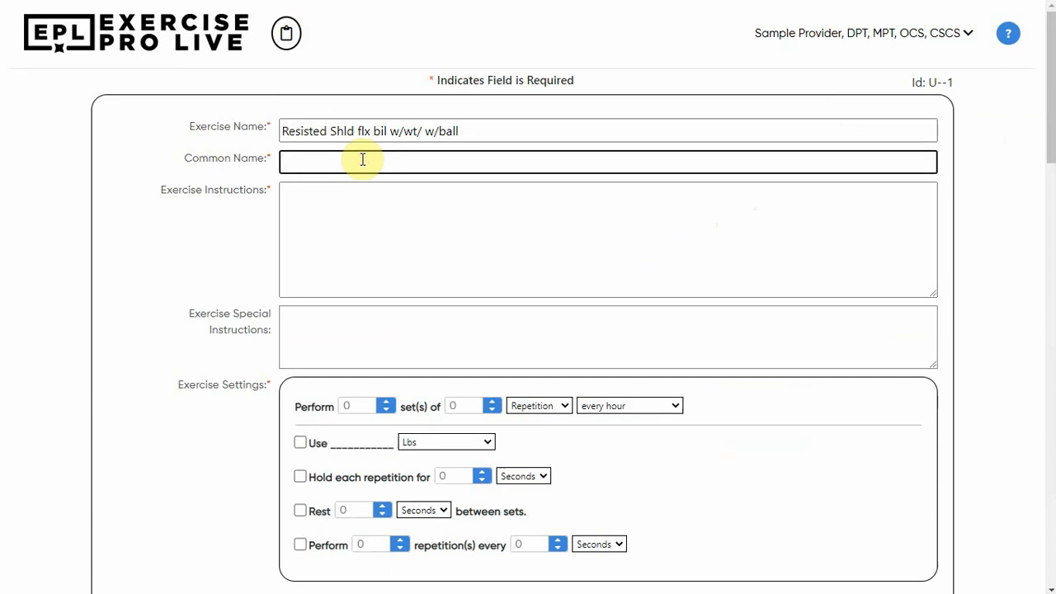
key("ctrl+v")
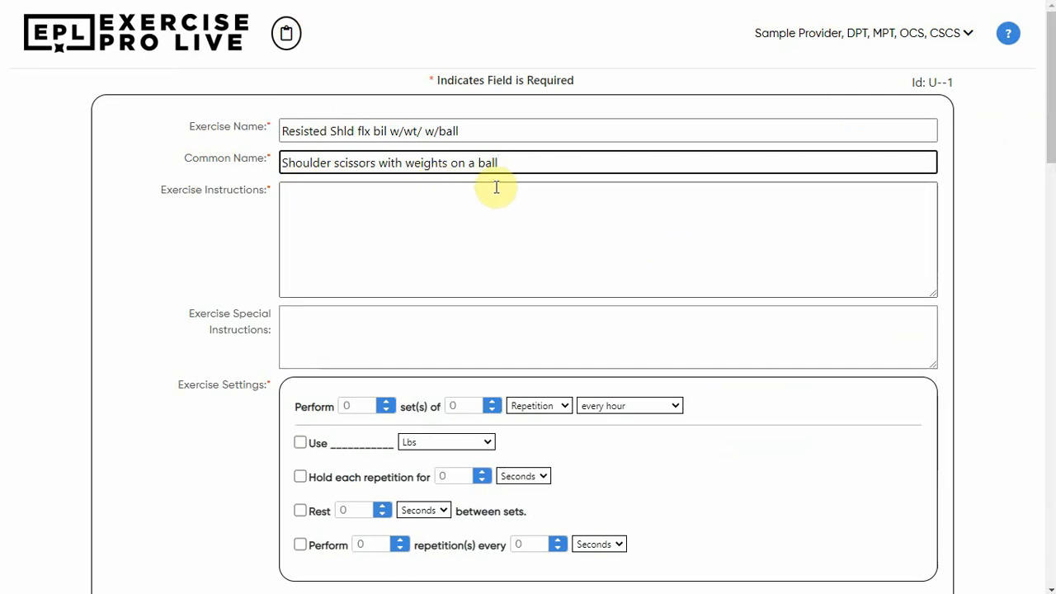
left_click(431, 196)
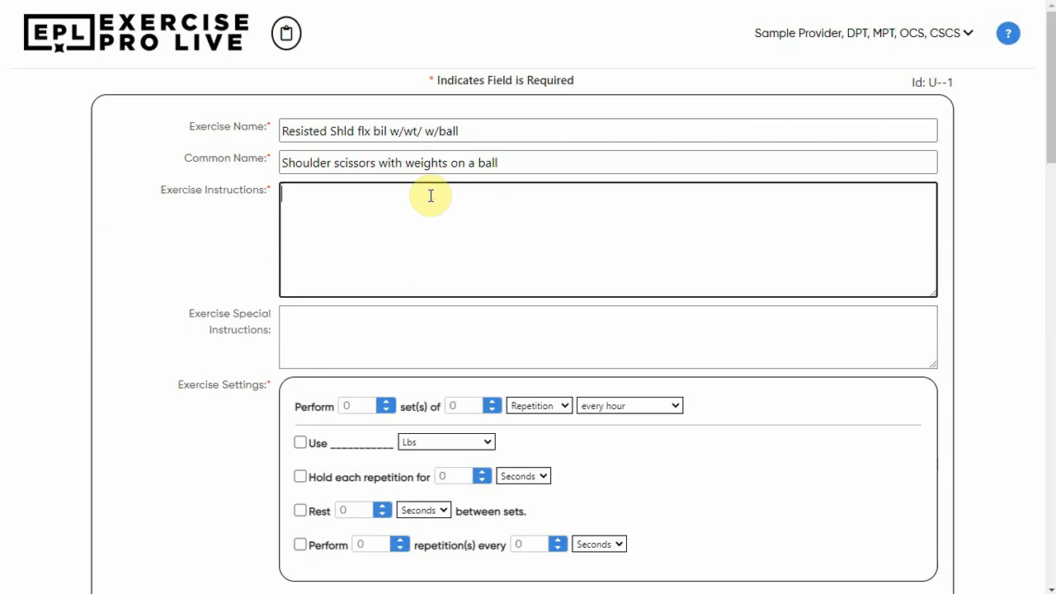
key("ctrl+v")
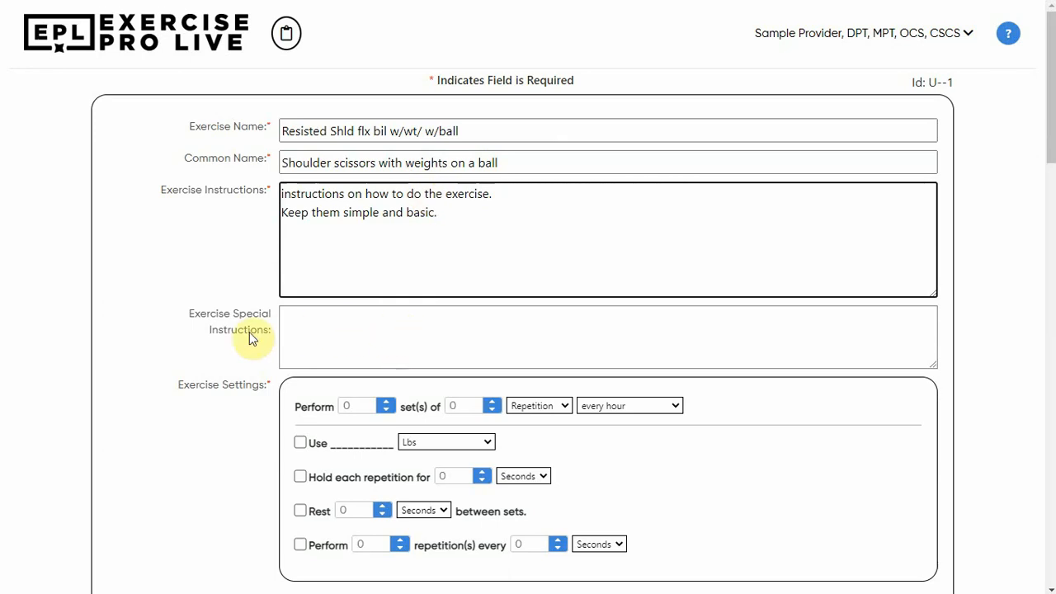
Enable the Use equipment setting and choose Lbs as its unit.
scroll(309, 330, "down", 2)
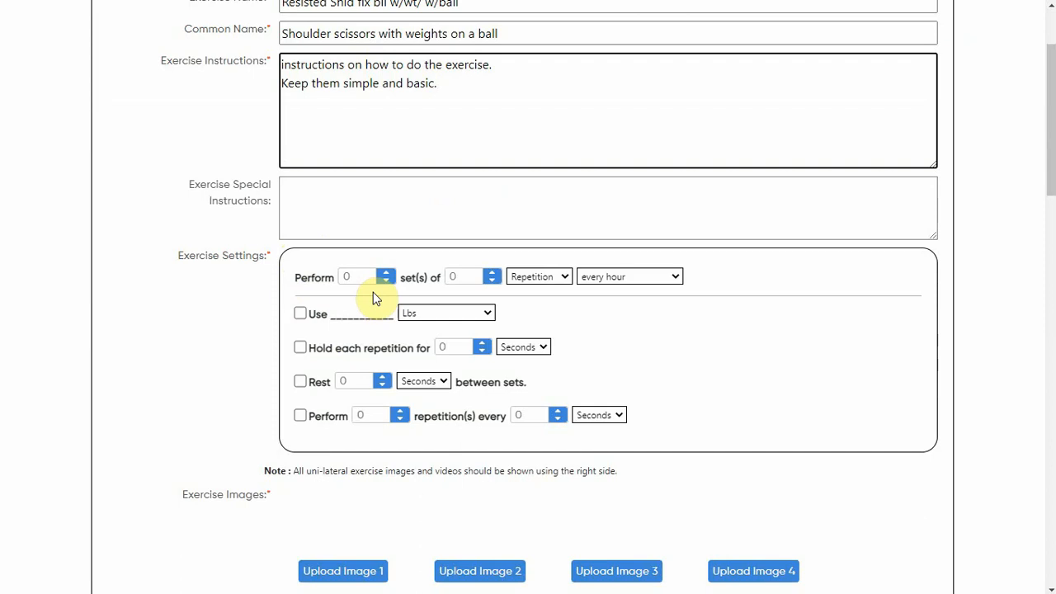
left_click(299, 314)
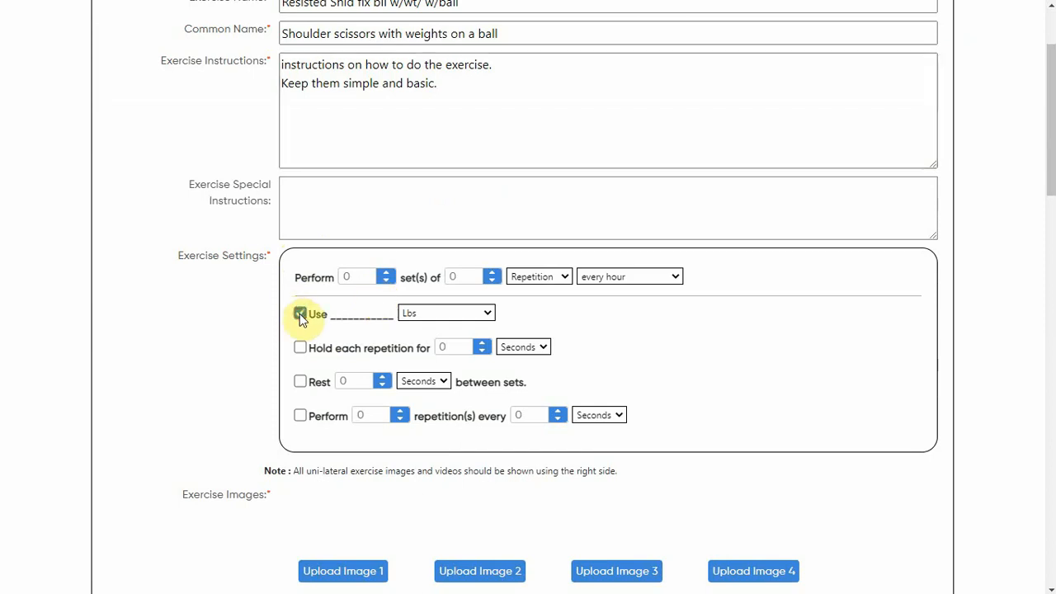
left_click(422, 312)
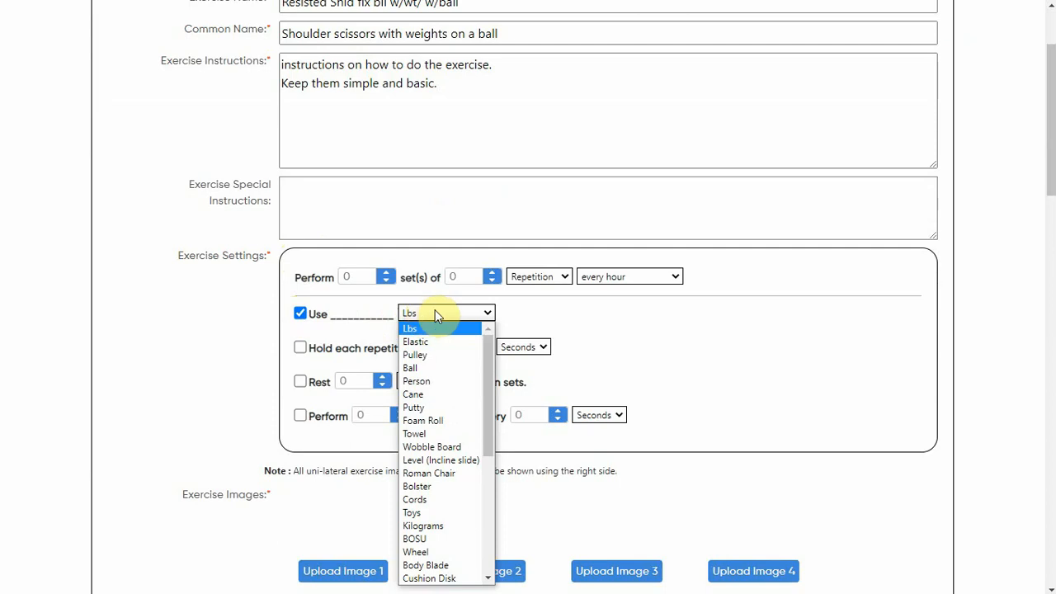
left_click(418, 331)
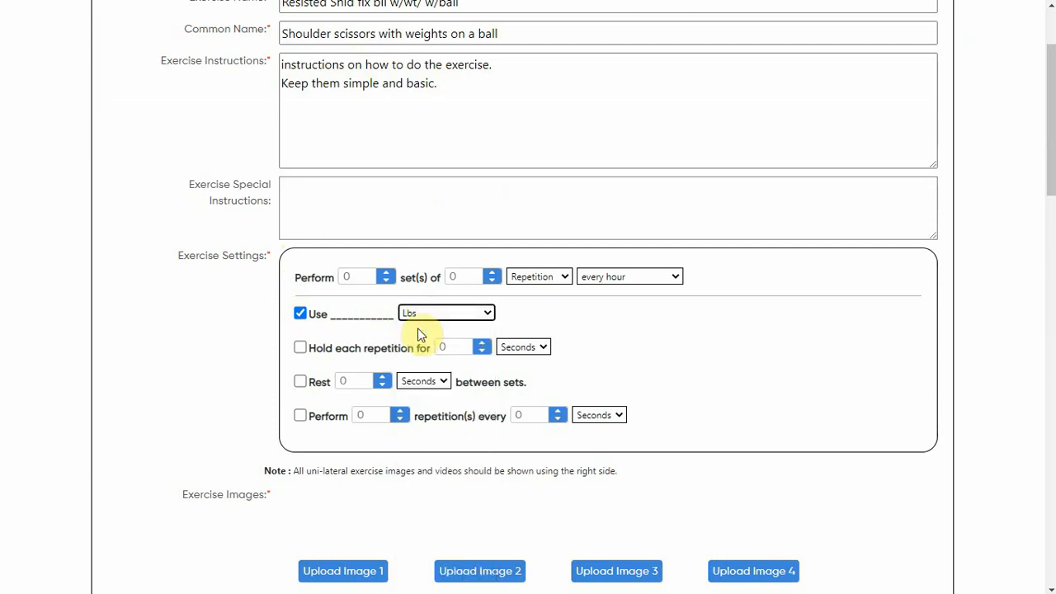
scroll(419, 334, "down", 3)
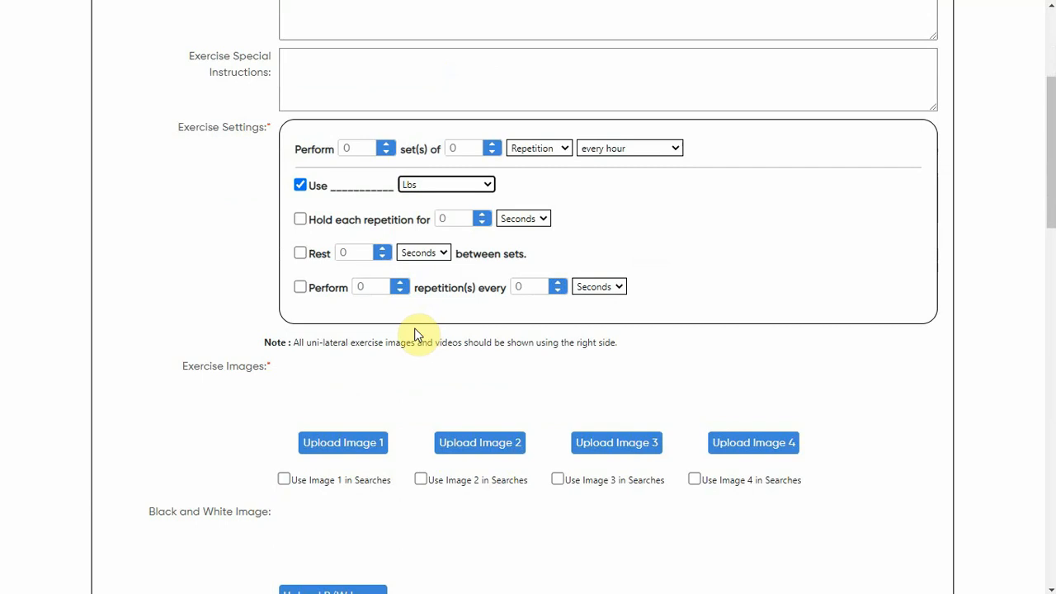
Upload 'shoulder on ball photo A' from the EXERCISES TO BE ADDED folder as exercise image 1.
left_click(342, 445)
left_click(425, 392)
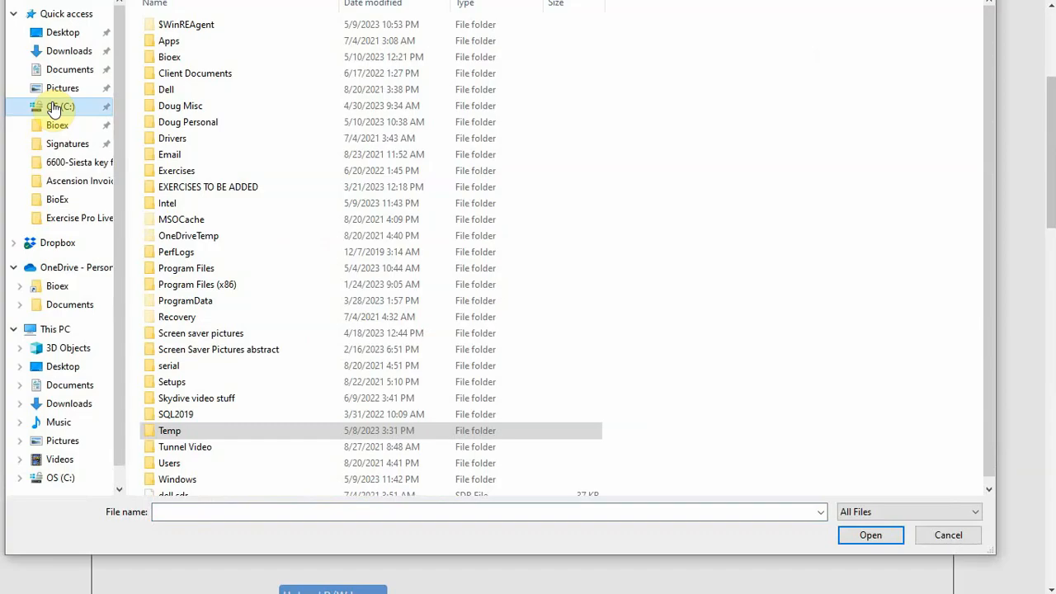
double_click(232, 187)
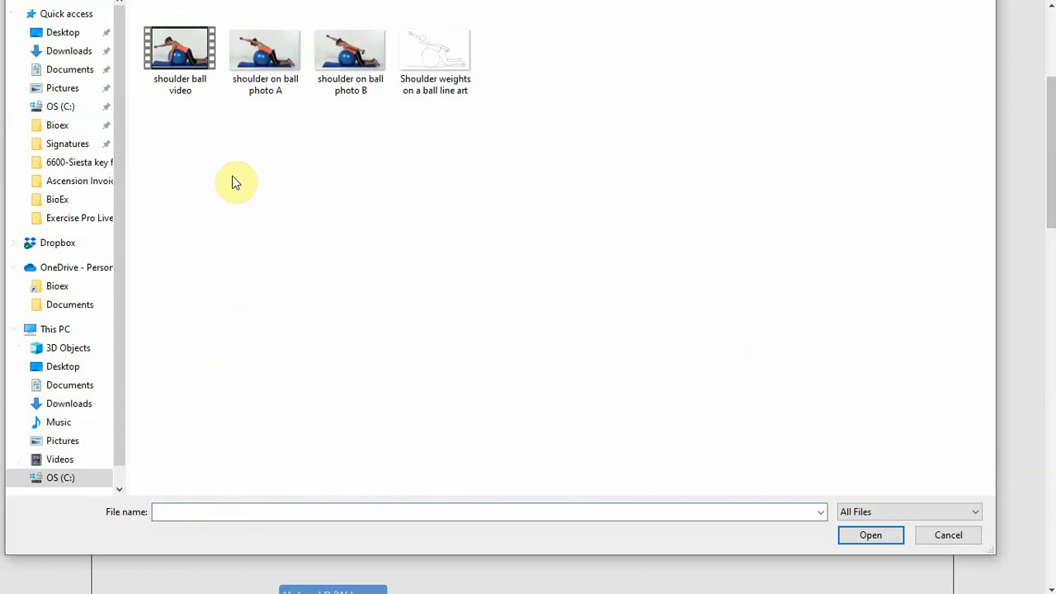
double_click(281, 50)
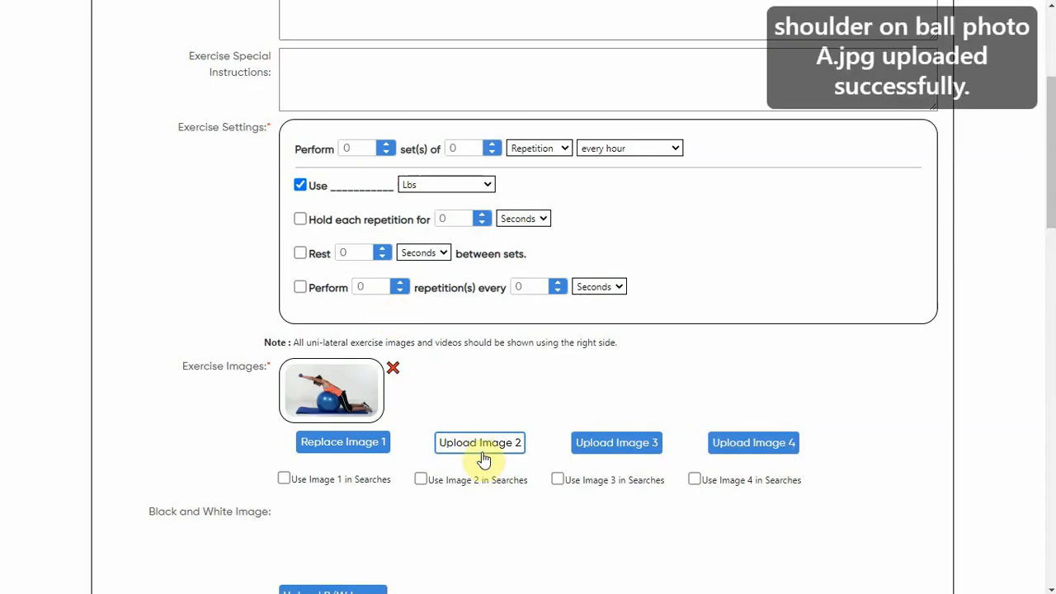
Upload 'shoulder on ball photo B' as exercise image 2 and enable both images for use in searches.
left_click(481, 446)
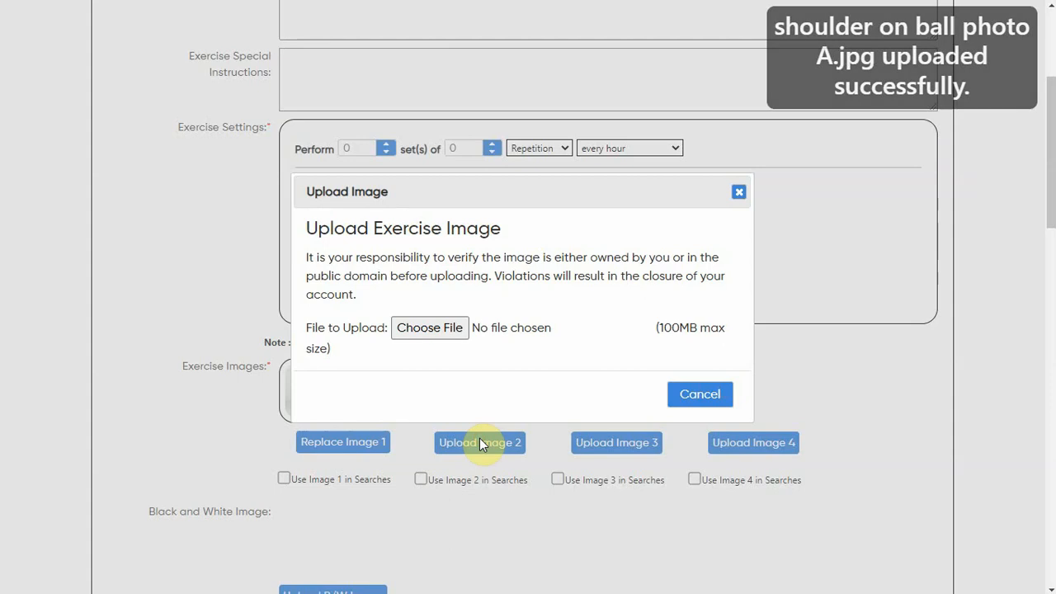
left_click(429, 328)
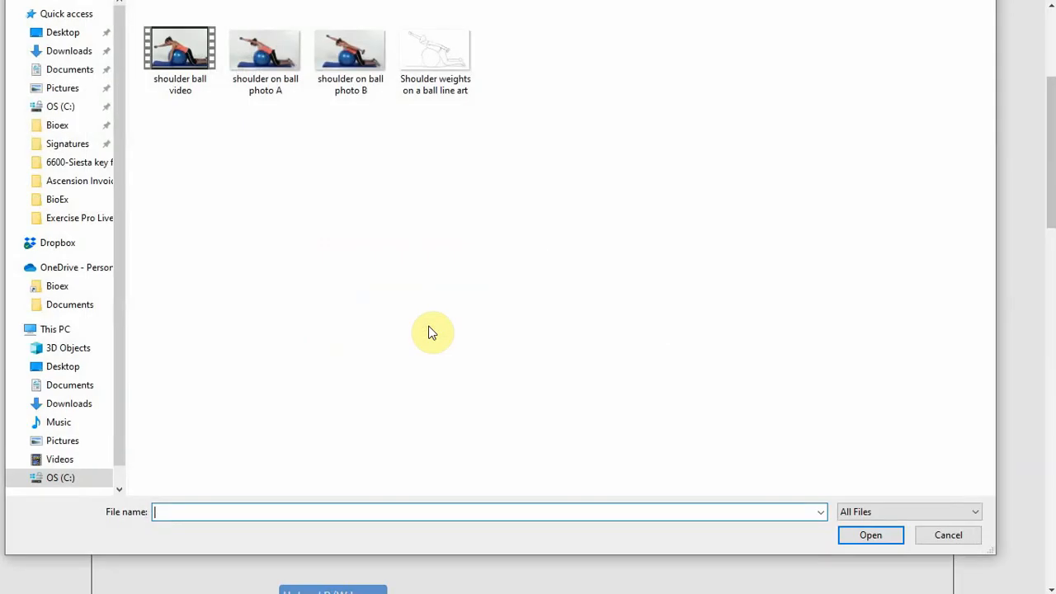
double_click(344, 48)
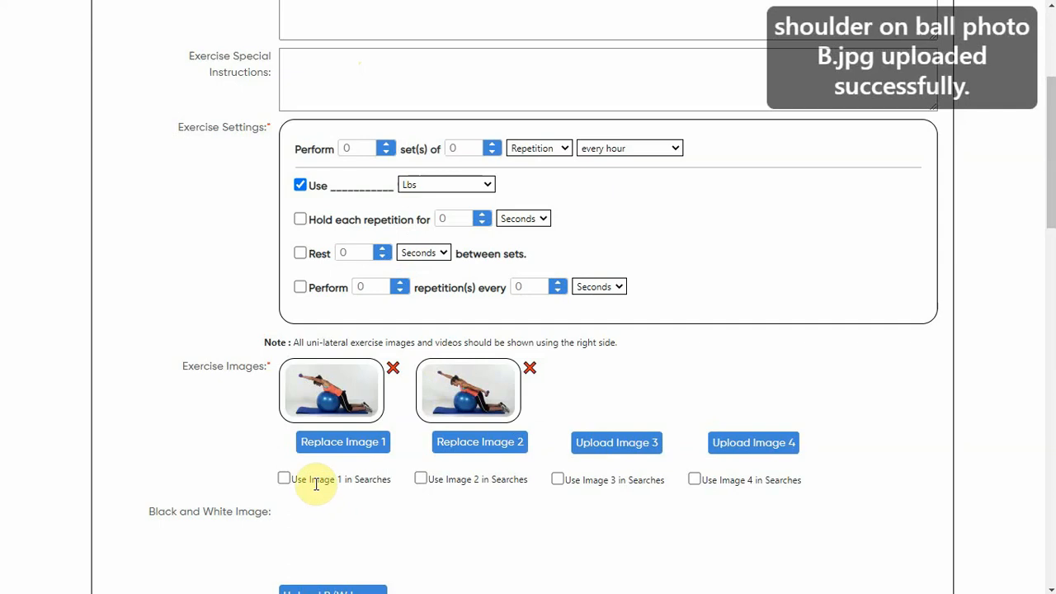
left_click(284, 479)
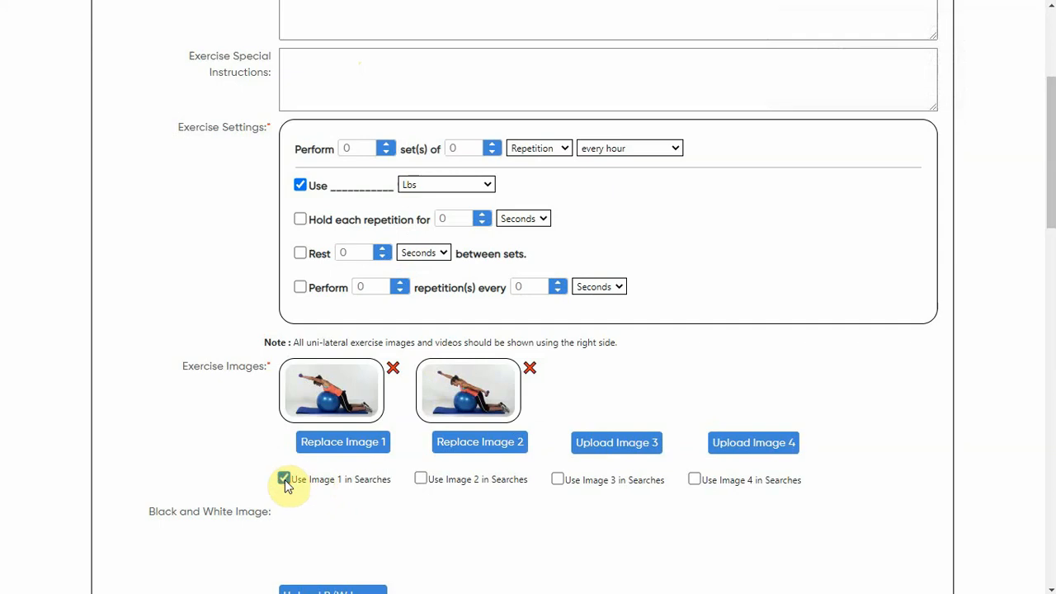
left_click(422, 479)
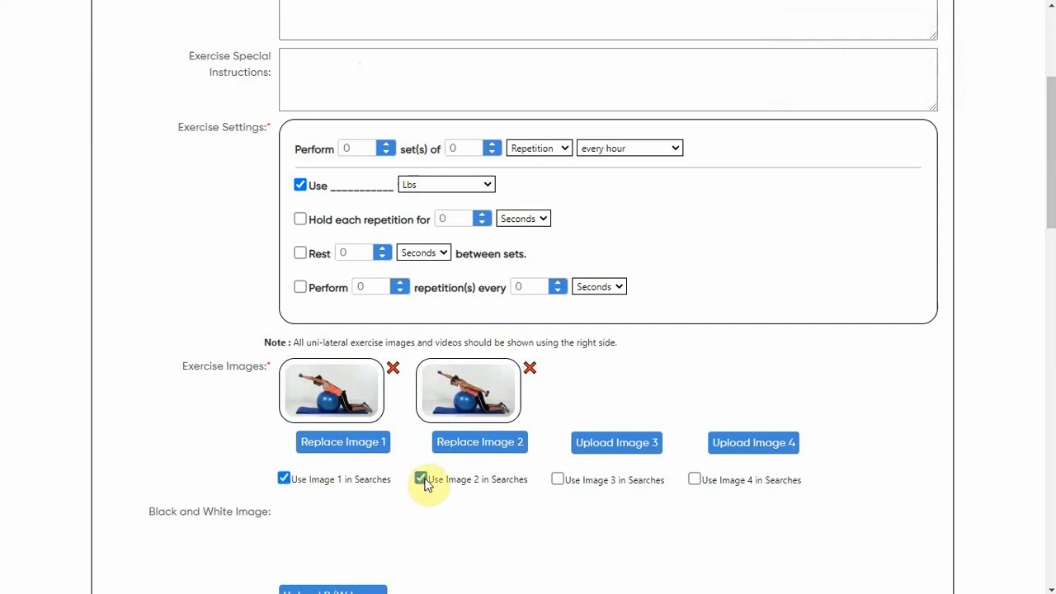
Upload the 'Shoulder weights on a ball line art' file as the exercise's black and white image.
scroll(425, 485, "down", 2)
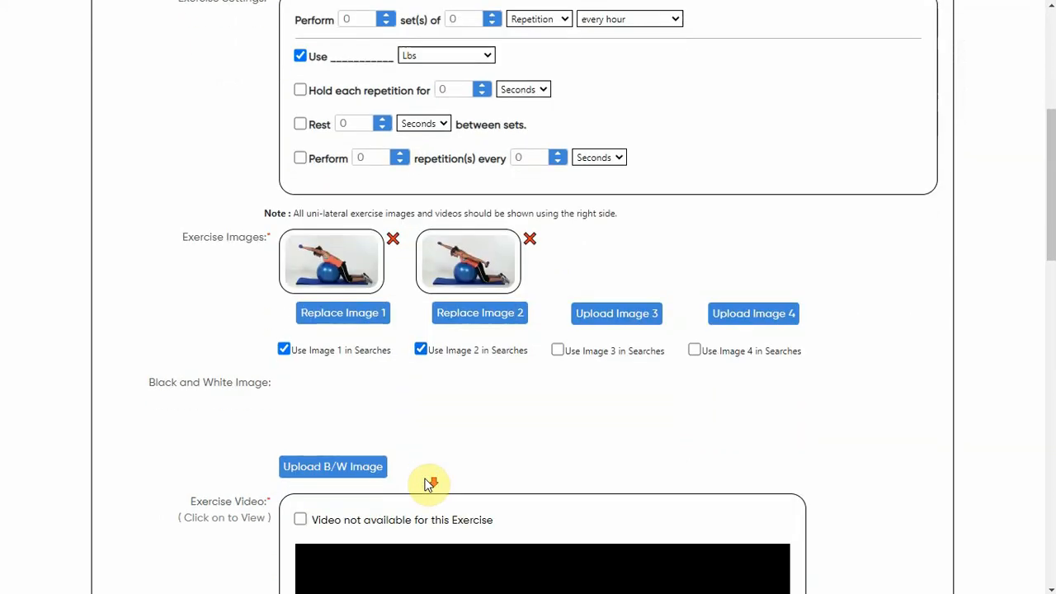
left_click(328, 470)
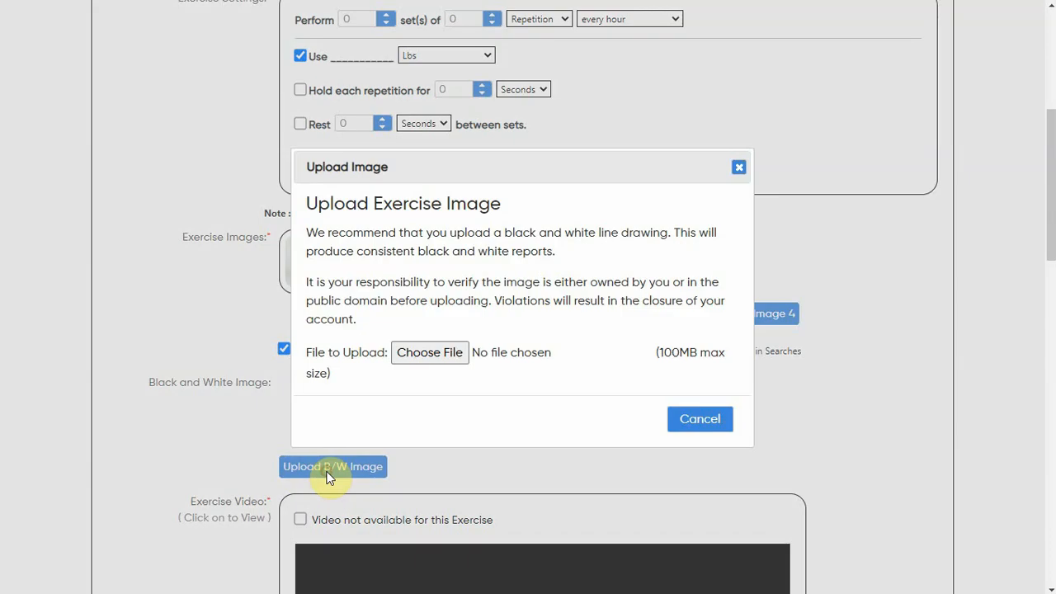
left_click(443, 354)
double_click(441, 48)
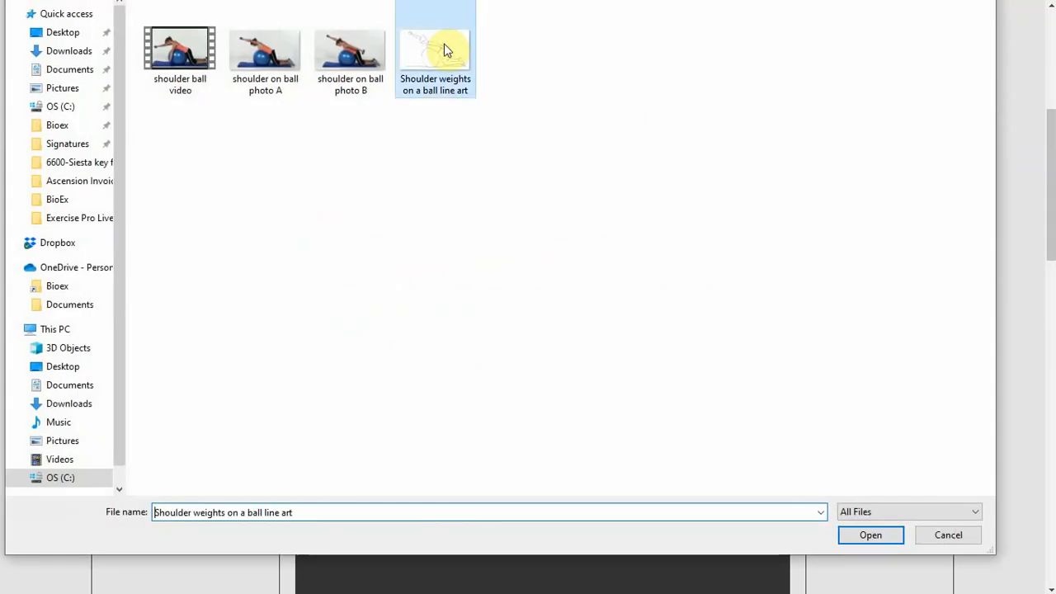
Upload 'shoulder ball video' from the same folder as the exercise video.
scroll(460, 347, "down", 5)
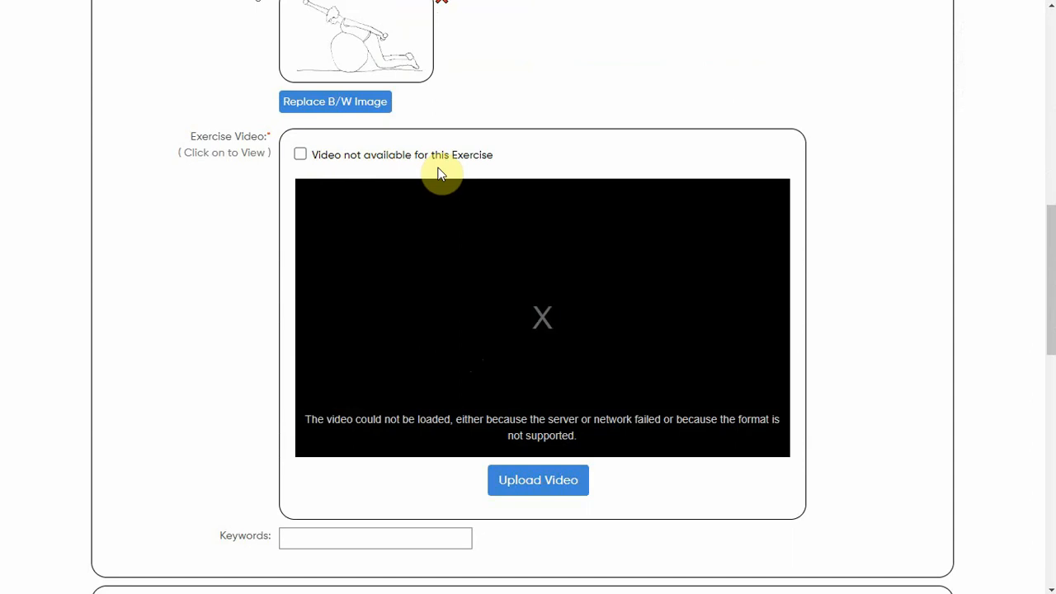
left_click(539, 483)
left_click(478, 331)
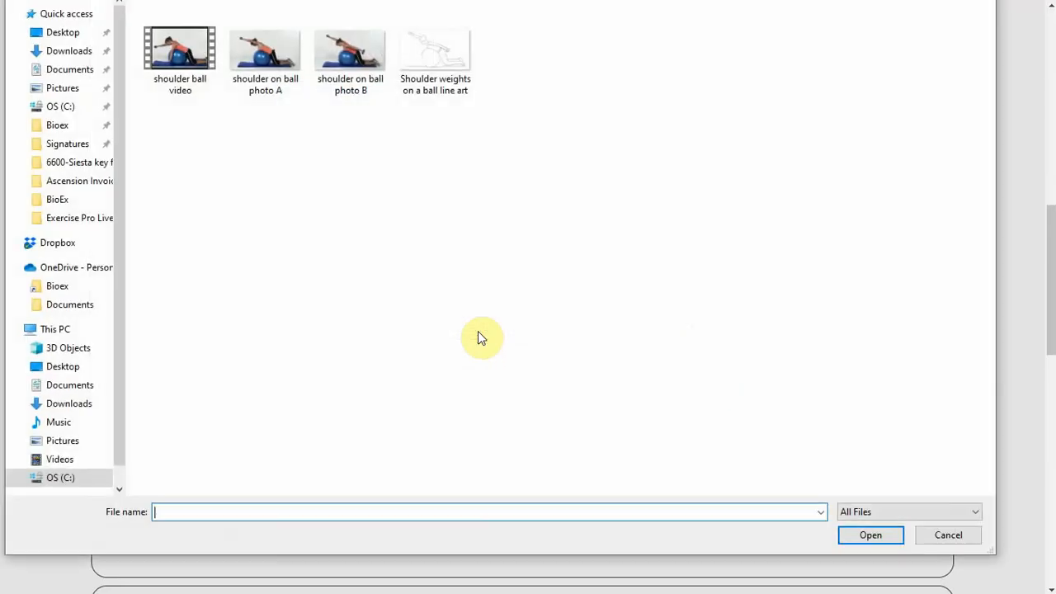
left_click(179, 54)
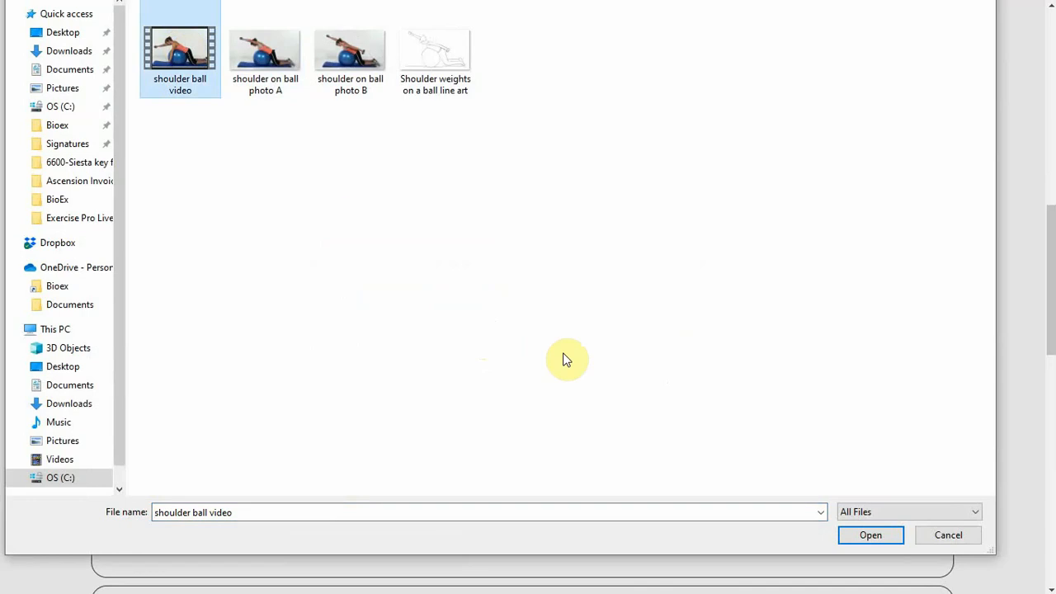
left_click(863, 538)
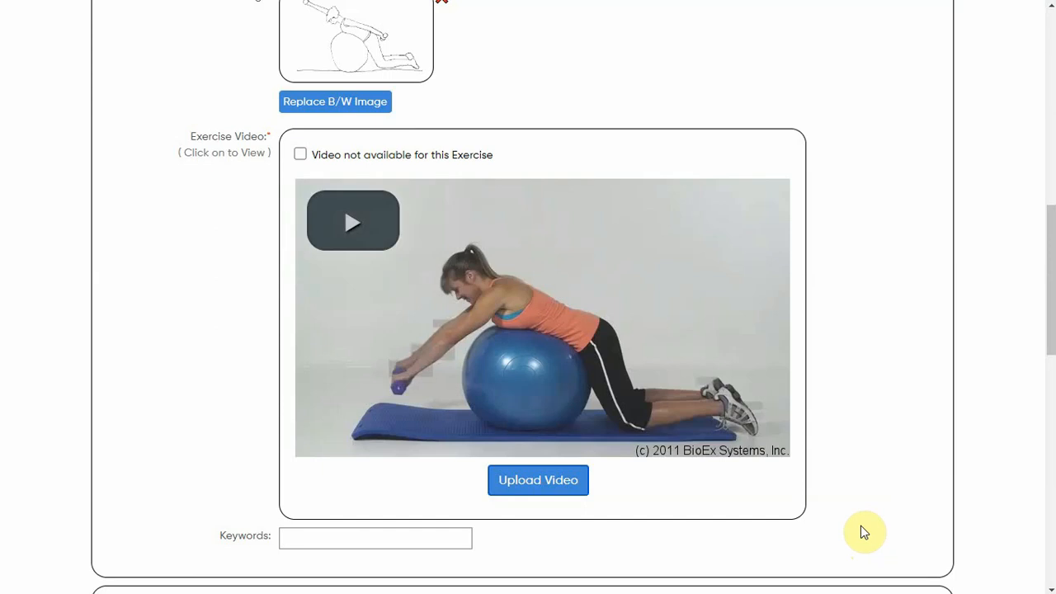
Paste the keywords 'shoulder flx with weights, shoulder scissors' into the Keywords field.
scroll(863, 537, "down", 2)
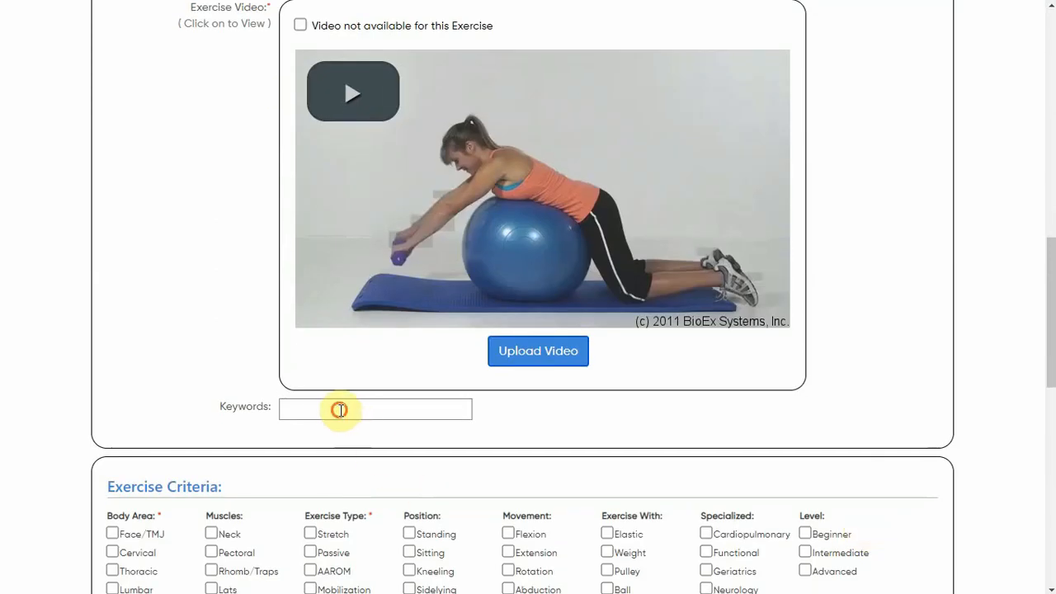
left_click(341, 410)
type("shoulder flx with weights, shoulder scissors")
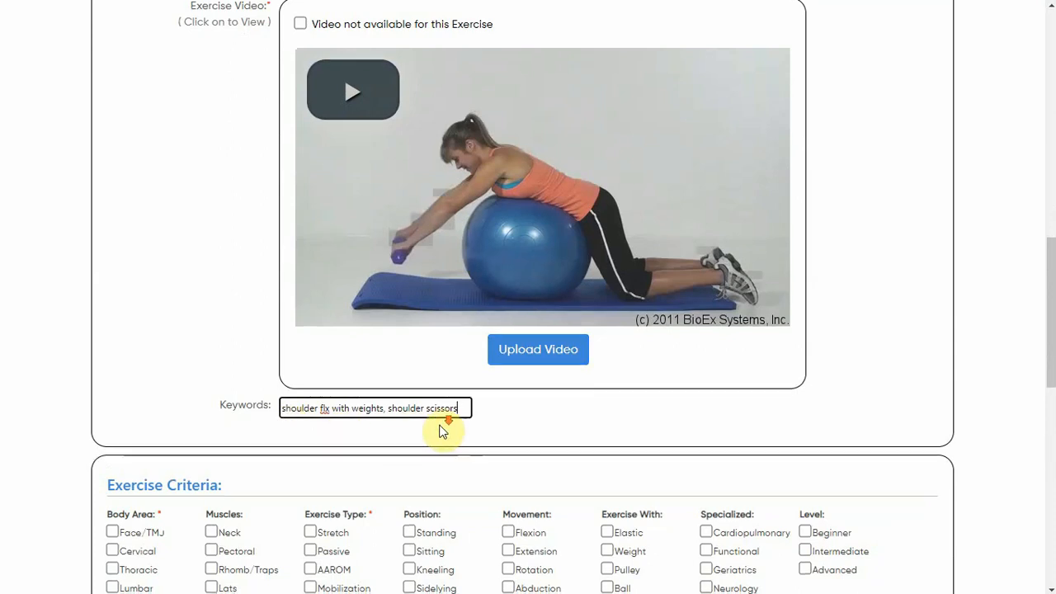
Set the exercise criteria to Shoulder, Deltoid, Resisted, Prone, Flexion, Weight and Intermediate level.
scroll(439, 430, "down", 3)
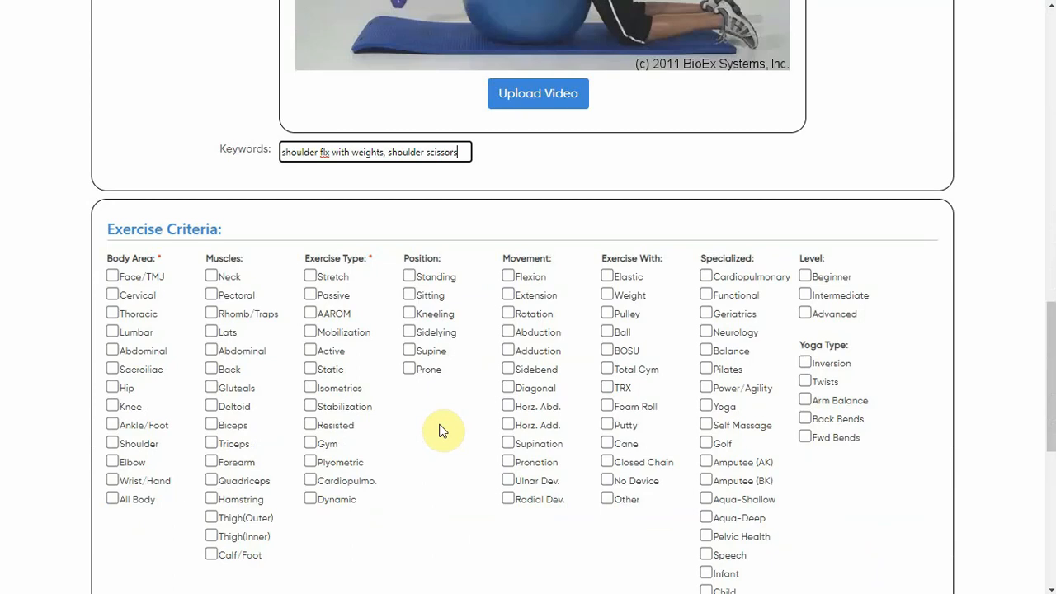
left_click(132, 445)
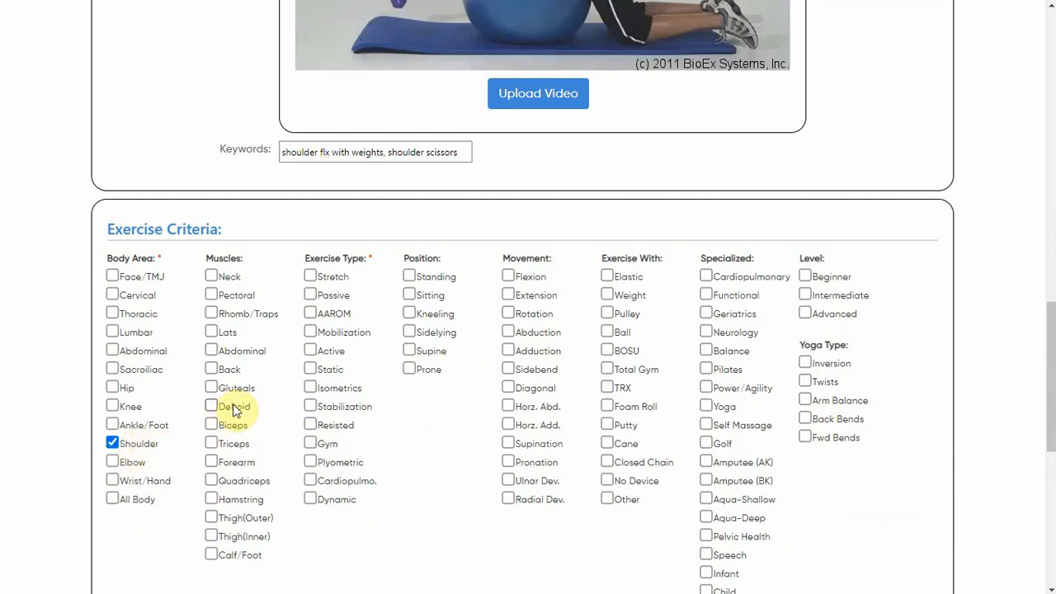
left_click(333, 428)
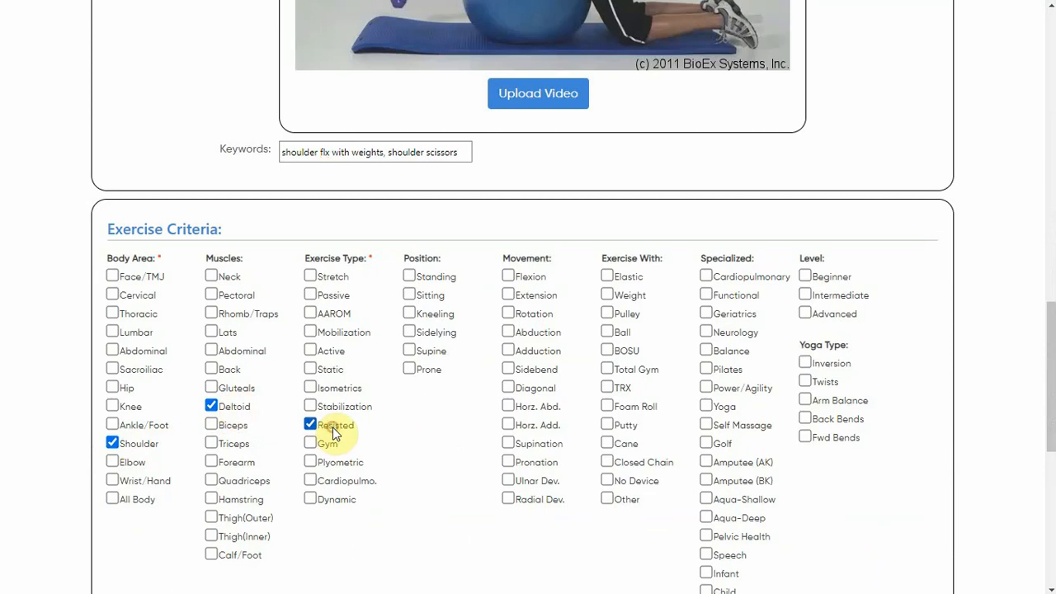
left_click(424, 372)
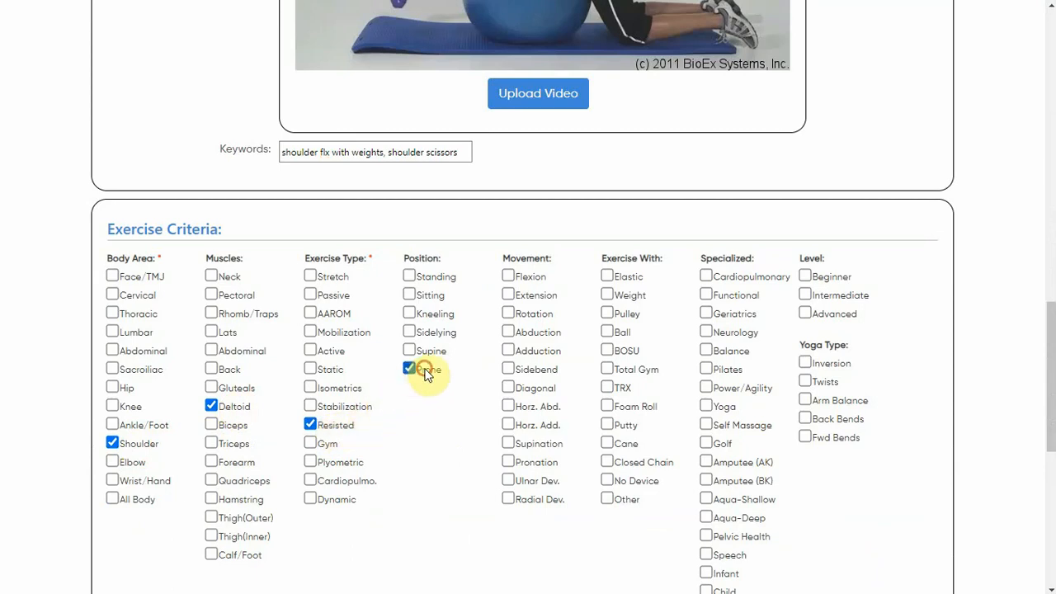
left_click(525, 277)
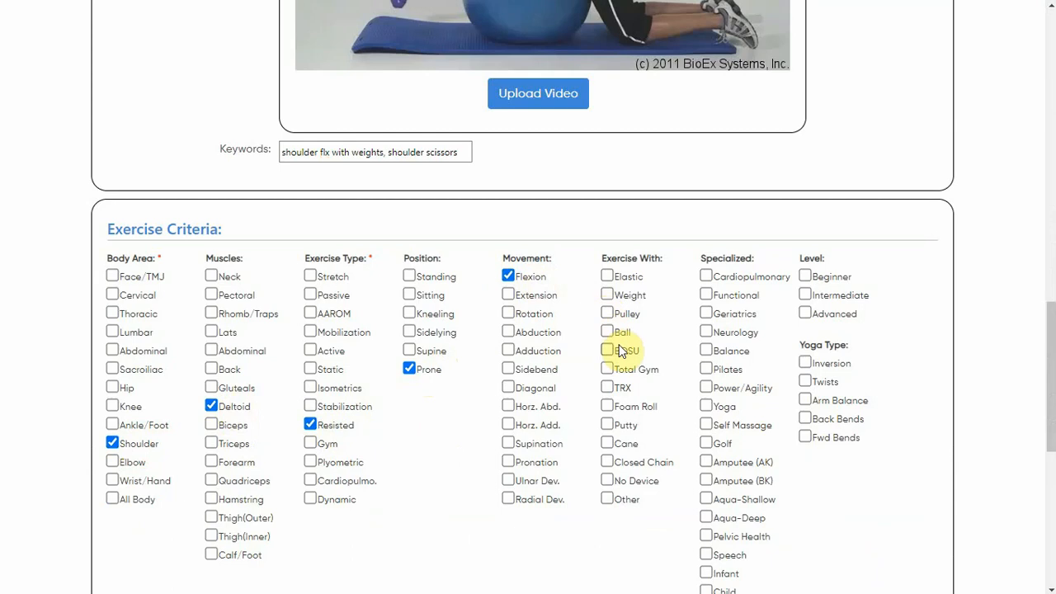
left_click(627, 295)
left_click(839, 298)
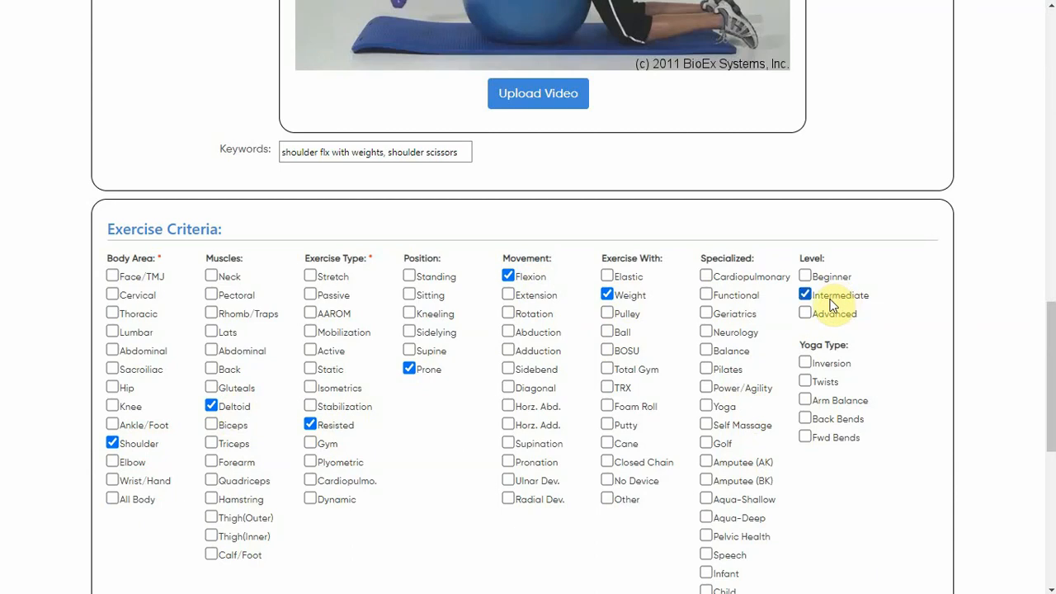
Save the new exercise.
scroll(784, 372, "down", 3)
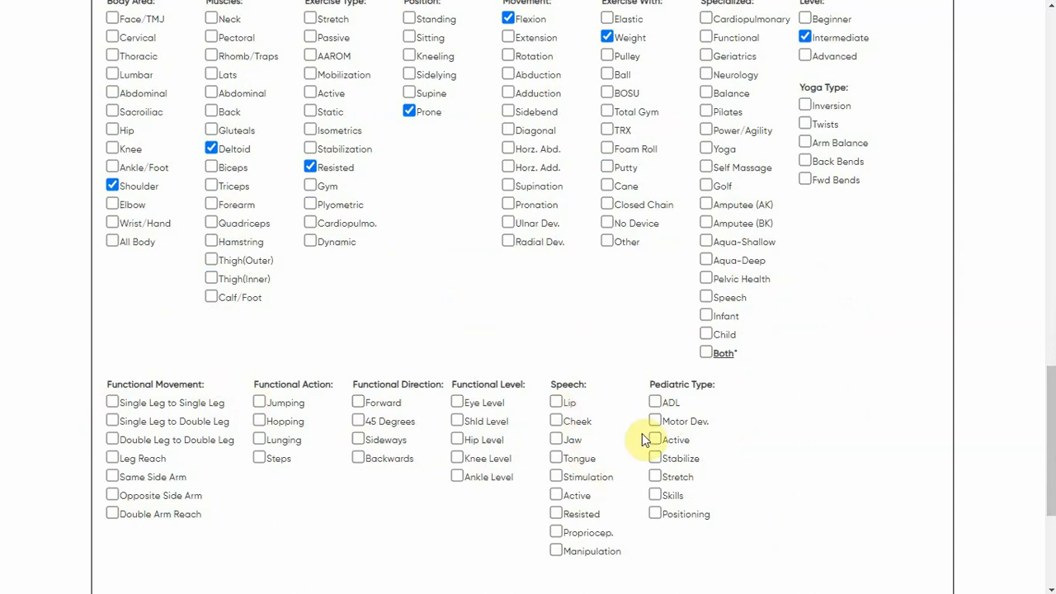
scroll(648, 439, "down", 2)
scroll(644, 439, "down", 2)
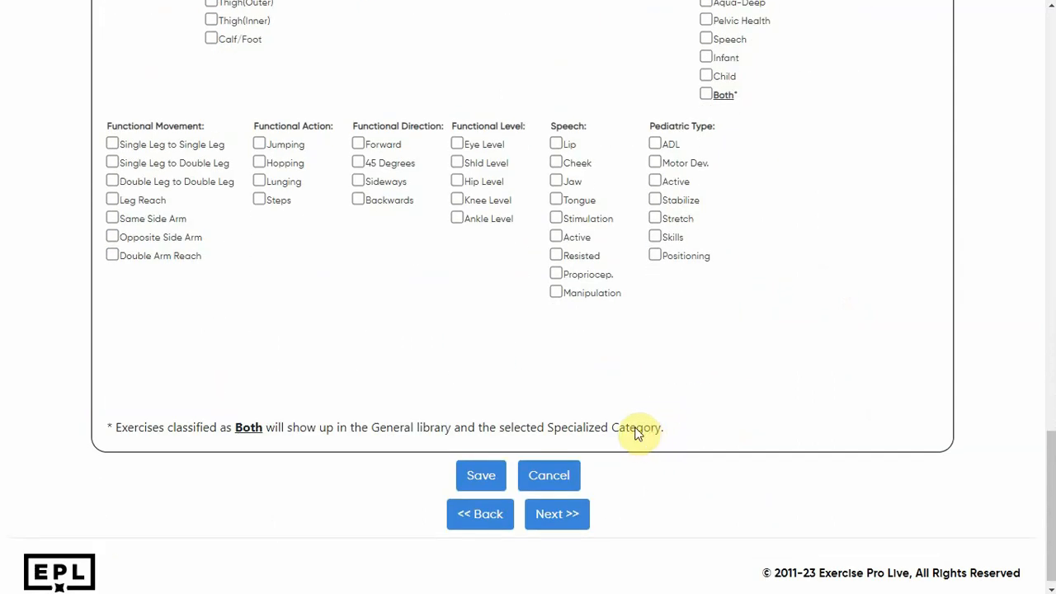
left_click(486, 481)
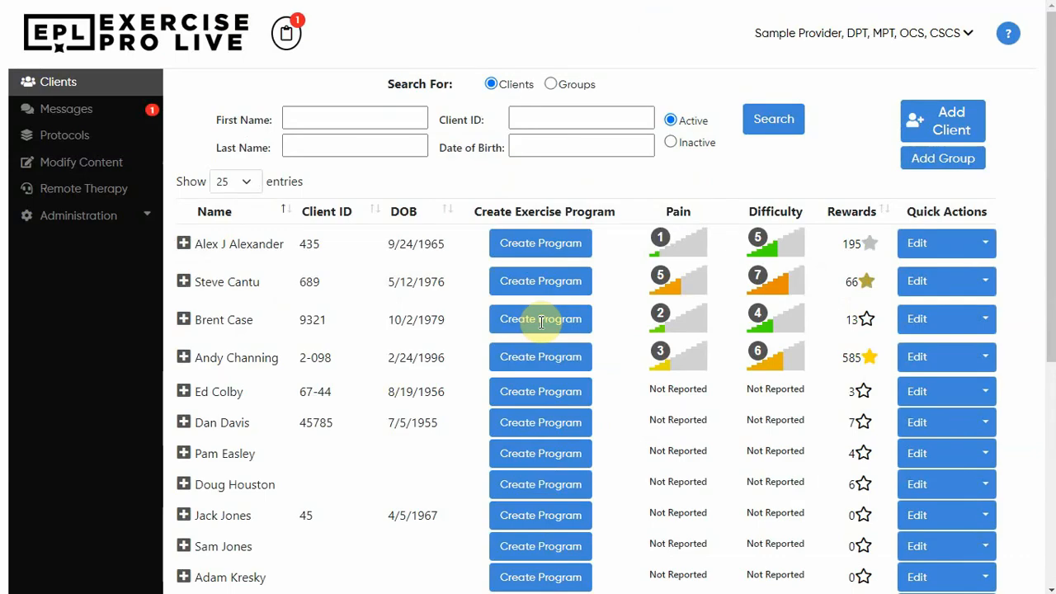
Search the General library by body area for Shoulder, Resisted, Prone, Flexion and Weight exercises.
left_click(541, 322)
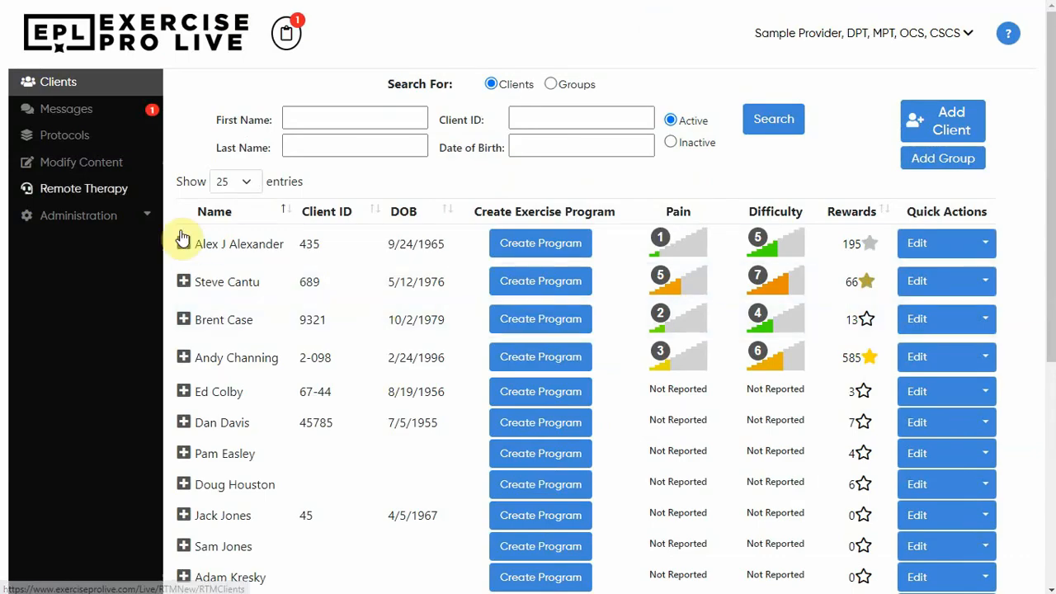
left_click(74, 162)
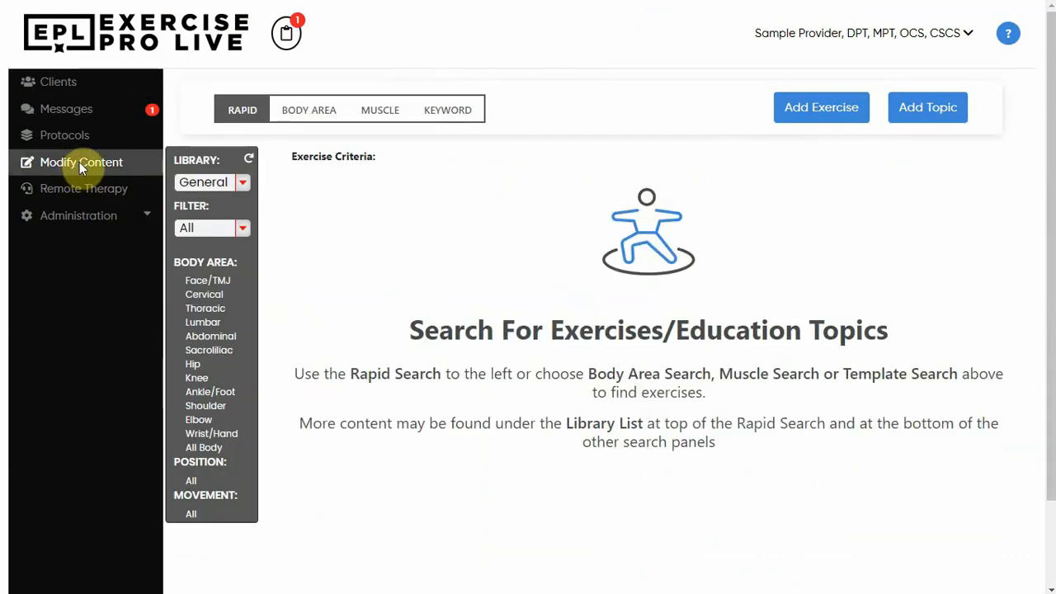
left_click(296, 110)
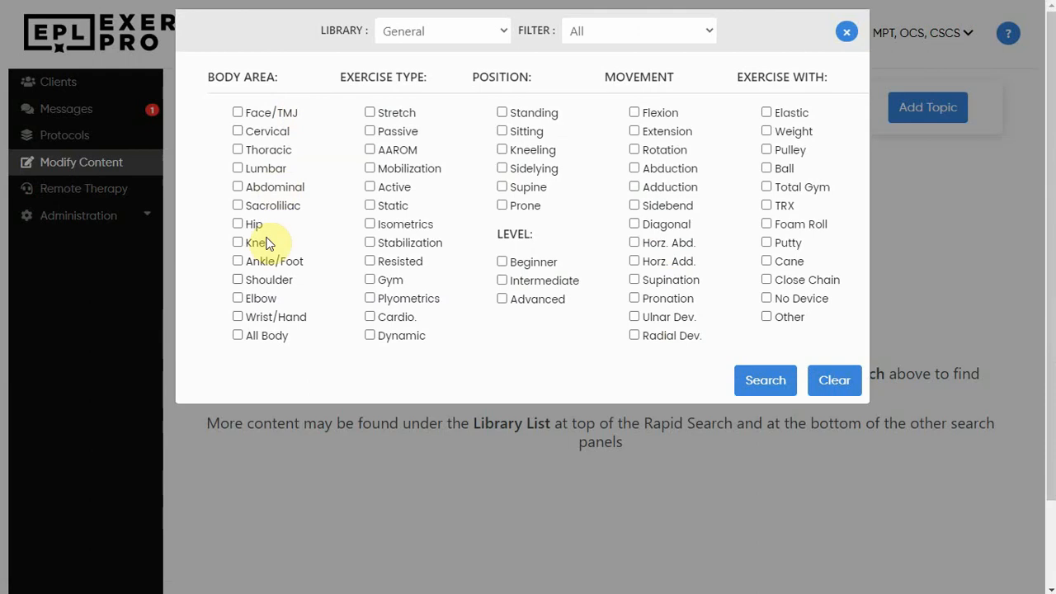
left_click(263, 281)
left_click(402, 262)
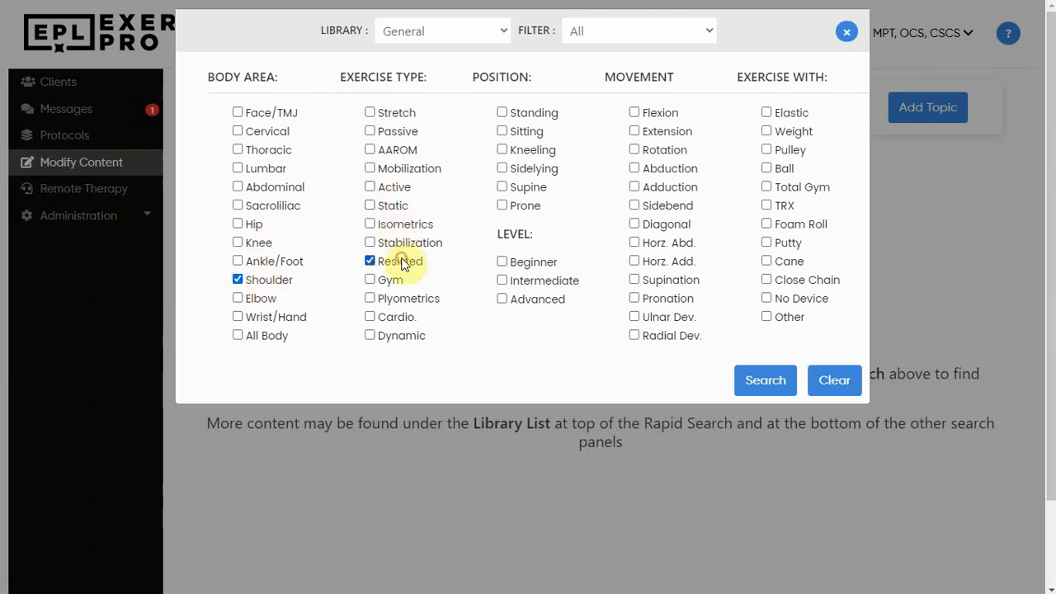
left_click(526, 208)
left_click(660, 115)
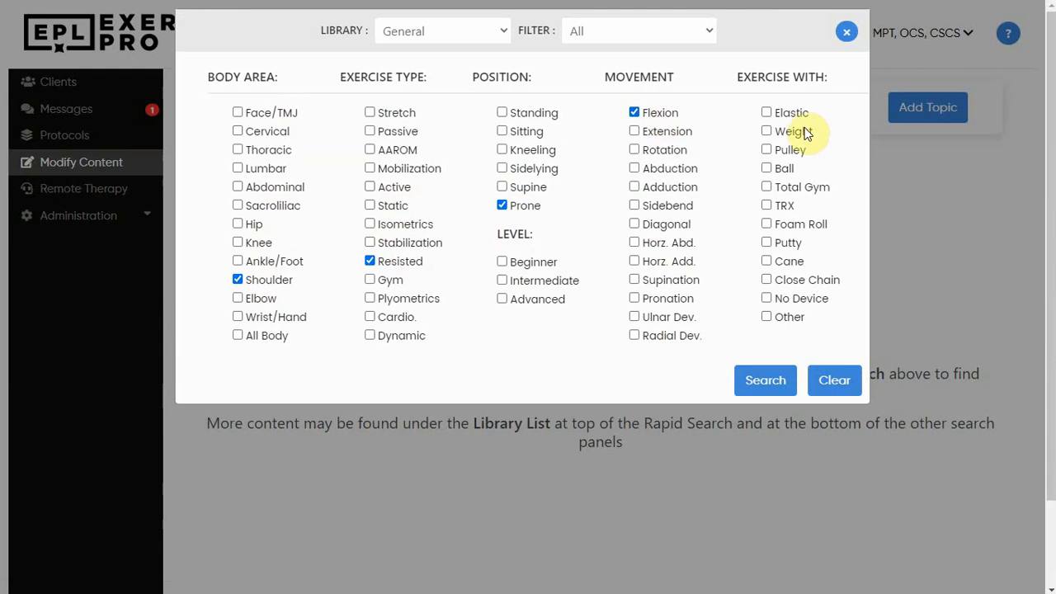
left_click(791, 134)
left_click(778, 369)
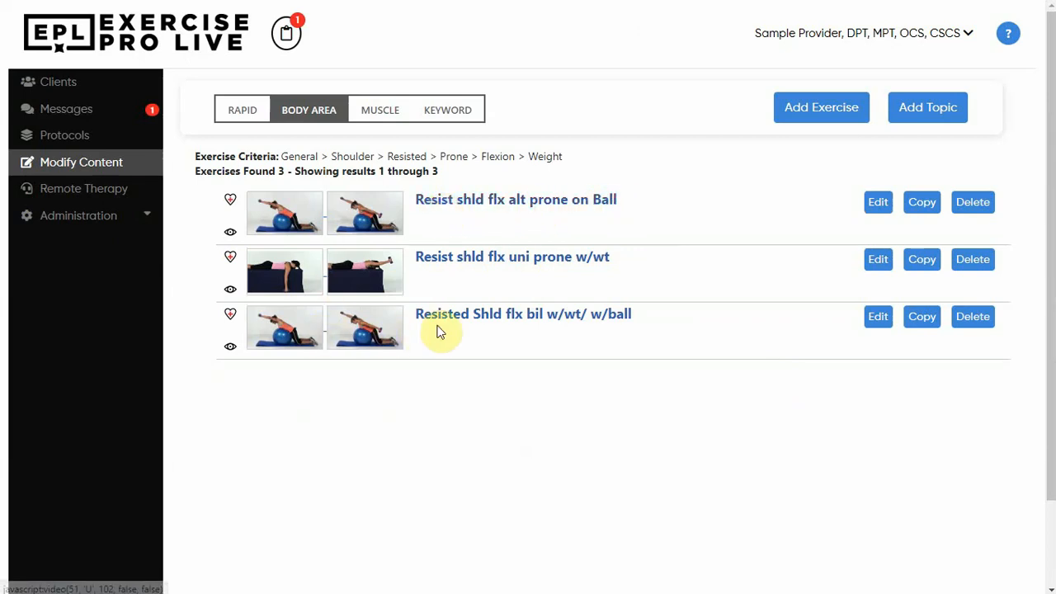
Open the 'Resisted Shld flx bil w/wt/ w/ball' exercise for editing to review it, then cancel back to Modify Content.
left_click(476, 328)
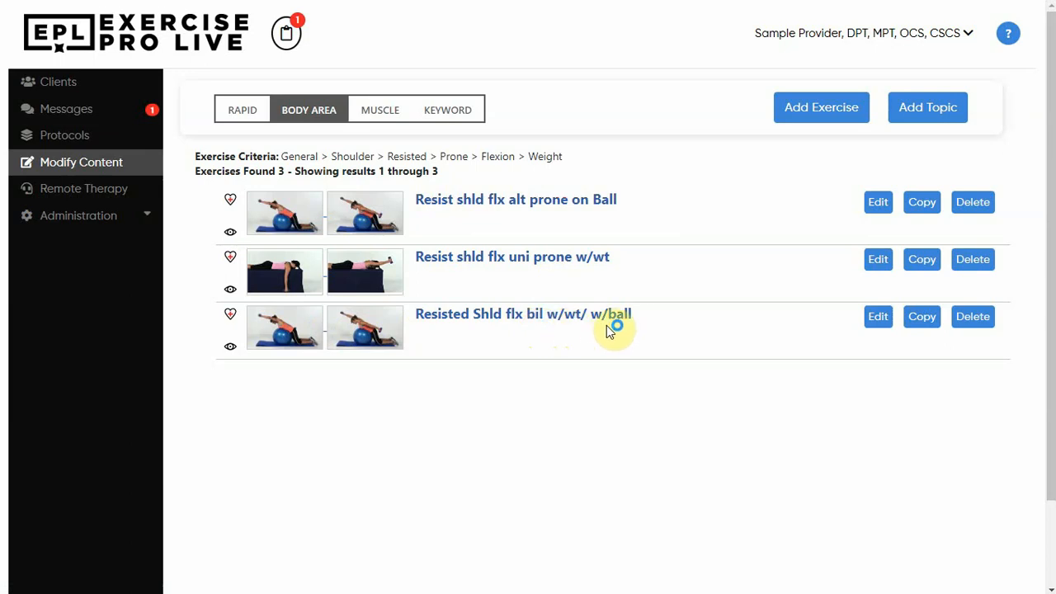
left_click(878, 317)
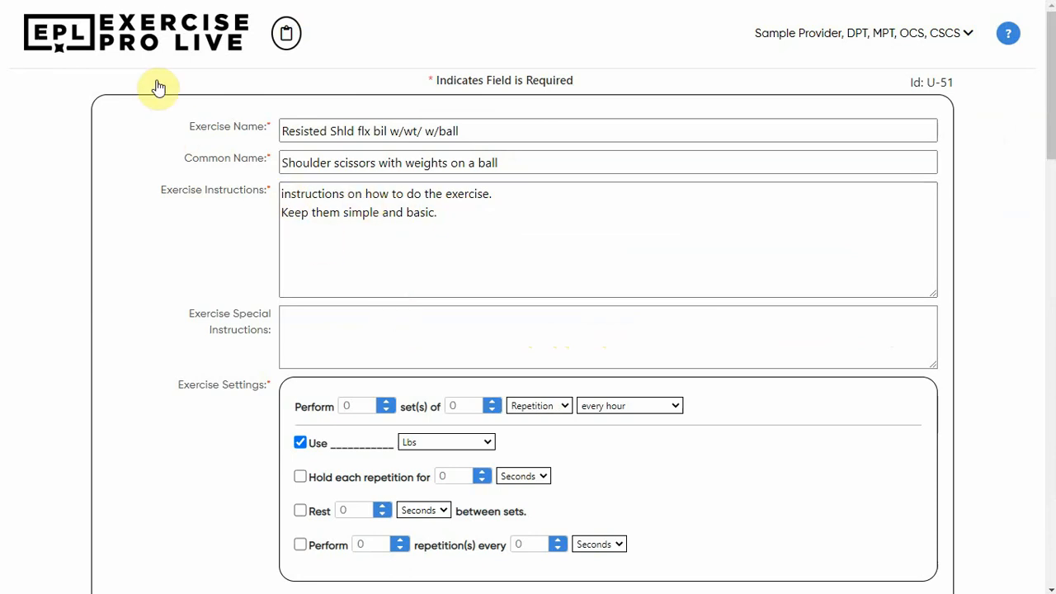
left_click(136, 45)
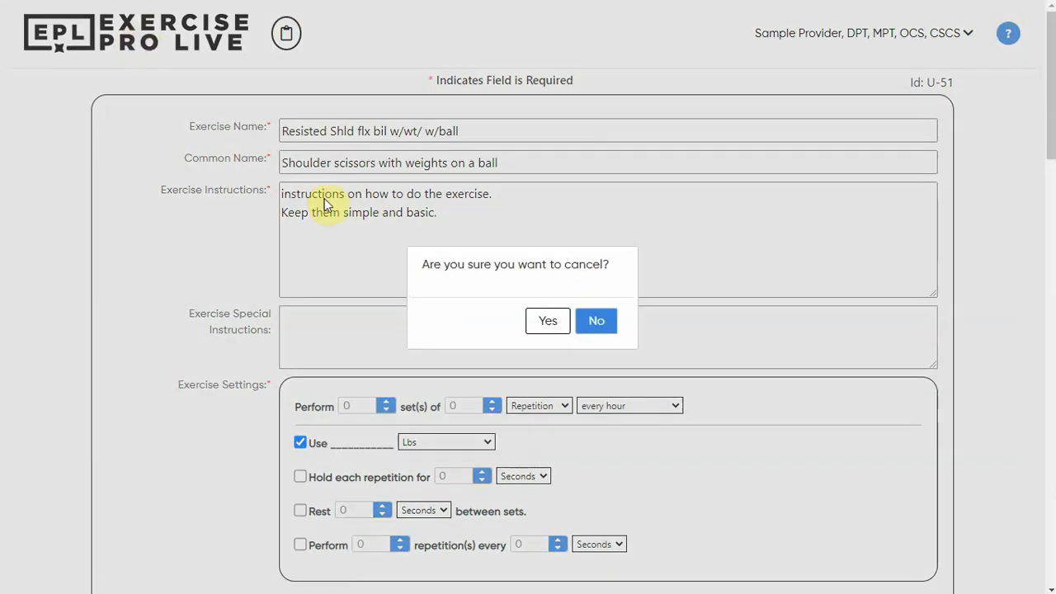
left_click(551, 321)
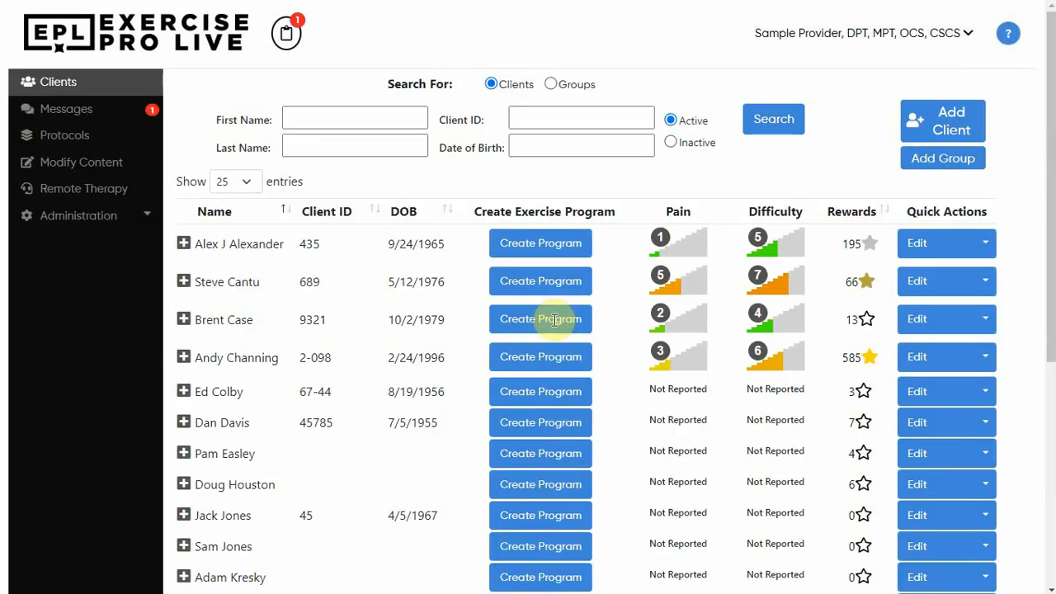
left_click(71, 165)
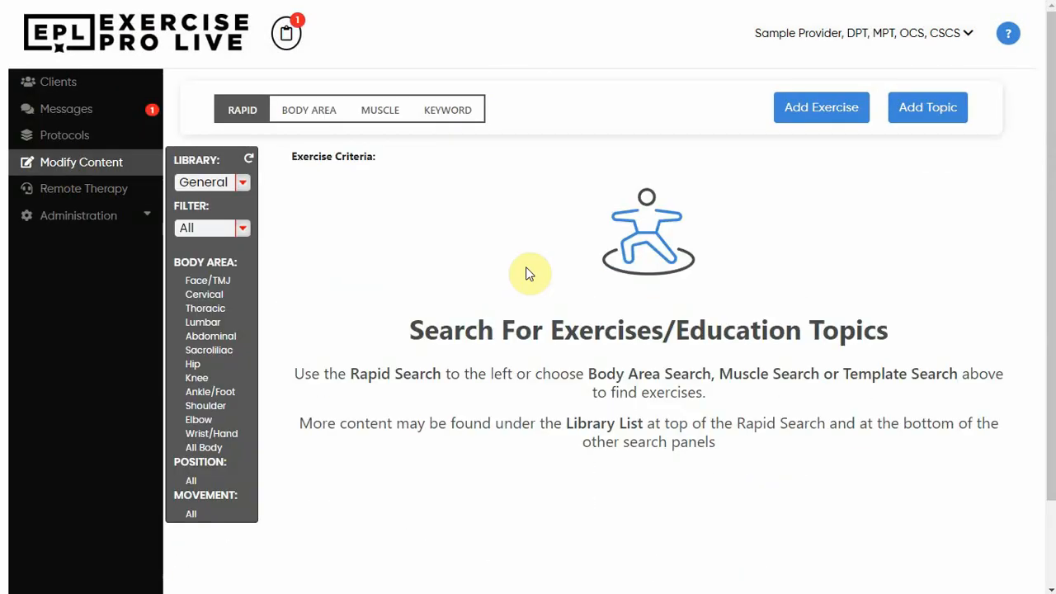